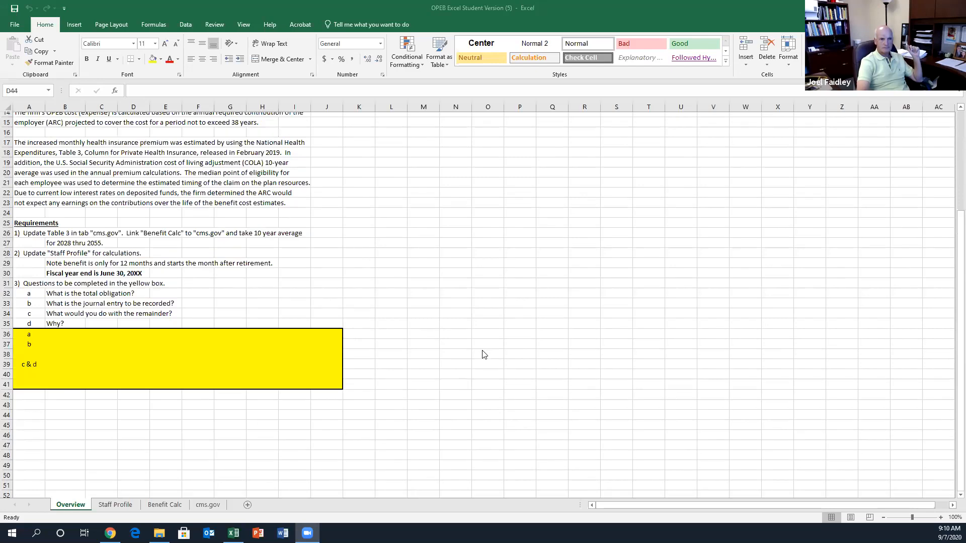
- Review the Overview sheet's retiree medical plan description, funding policy, requirements and yellow answer box
{"action": "scroll", "coordinate": [482, 354], "scroll_direction": "up", "scroll_amount": 5}
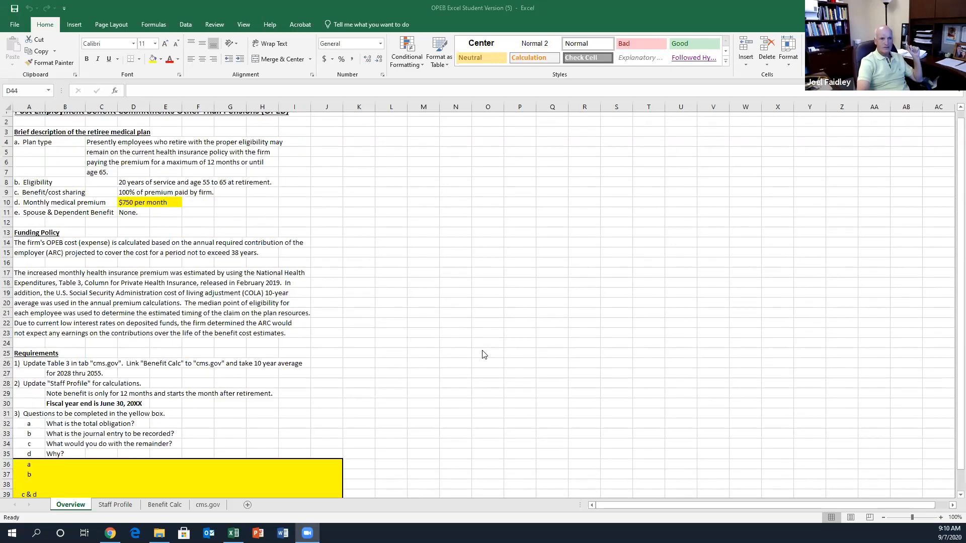
{"action": "scroll", "coordinate": [482, 350], "scroll_direction": "up", "scroll_amount": 4}
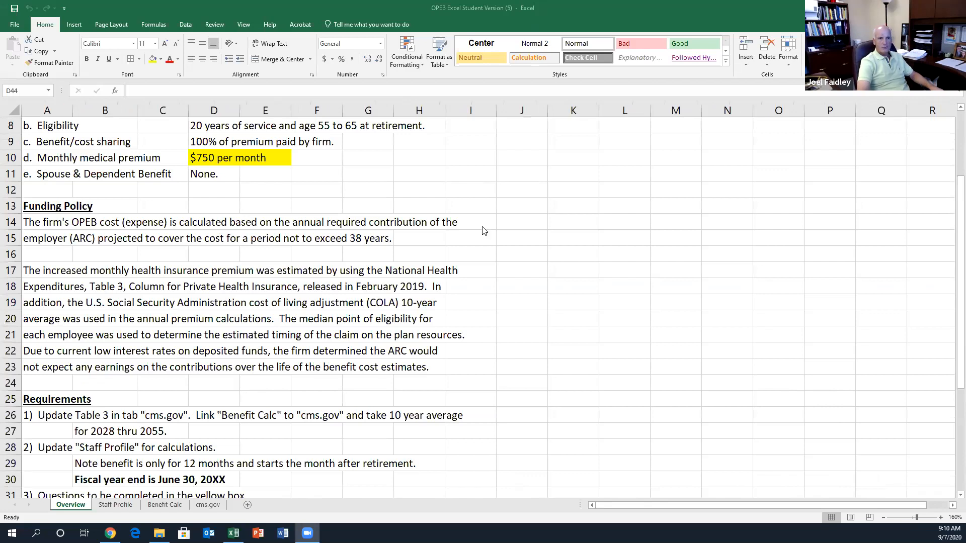
{"action": "scroll", "coordinate": [484, 230], "scroll_direction": "up", "scroll_amount": 3}
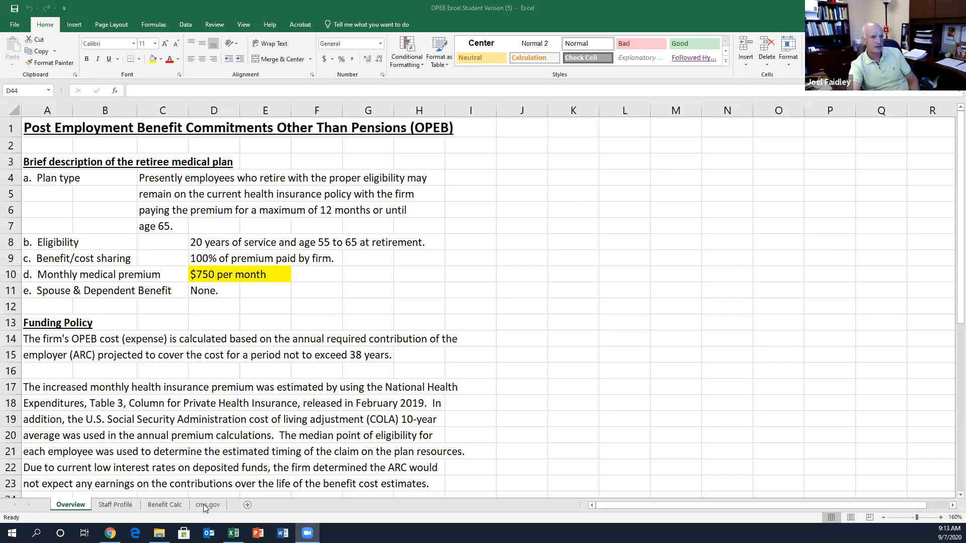
{"action": "scroll", "coordinate": [217, 409], "scroll_direction": "down", "scroll_amount": 8}
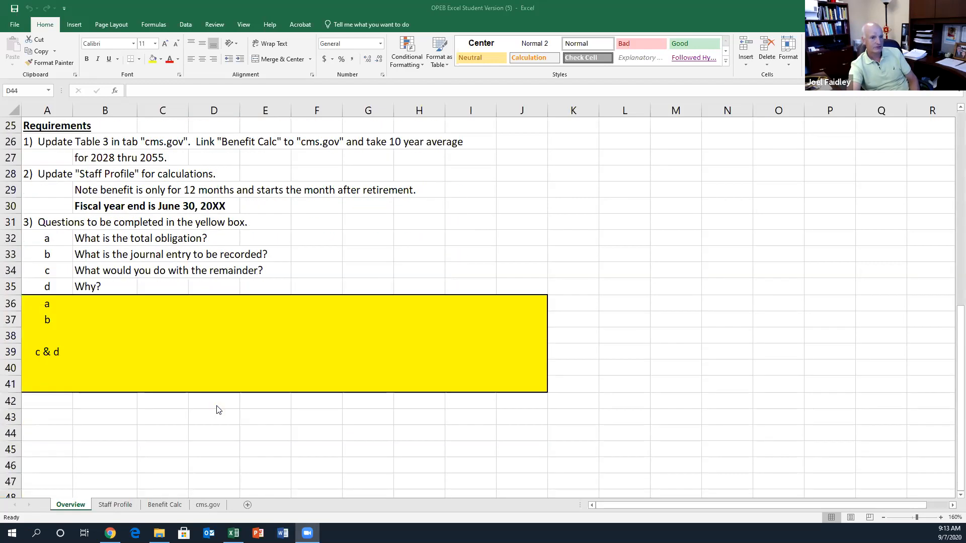
{"action": "scroll", "coordinate": [217, 407], "scroll_direction": "up", "scroll_amount": 1}
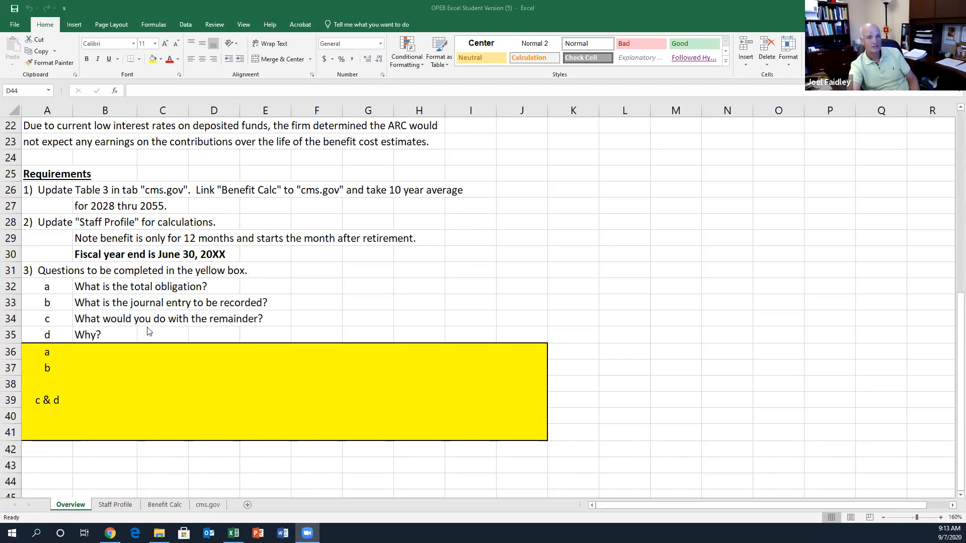
{"action": "scroll", "coordinate": [149, 335], "scroll_direction": "up", "scroll_amount": 3}
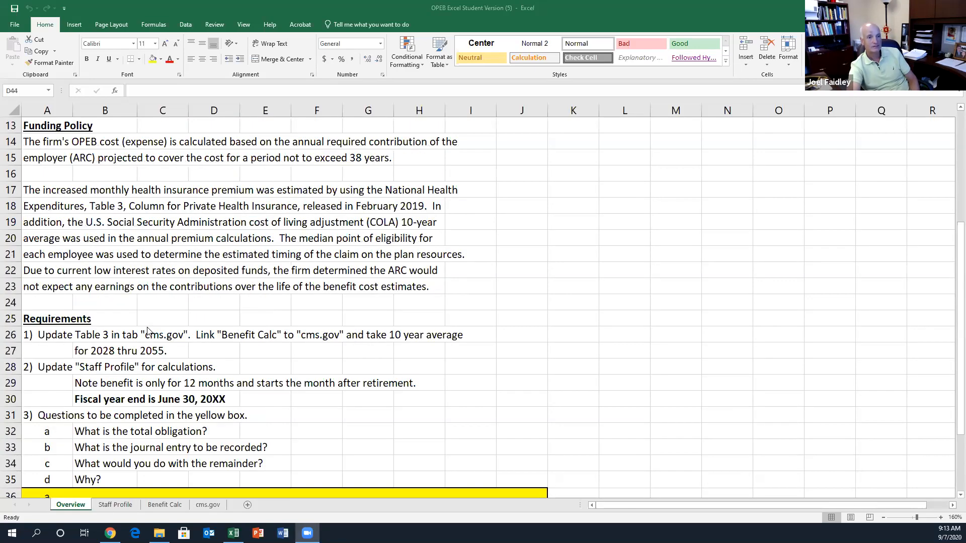
{"action": "scroll", "coordinate": [131, 480], "scroll_direction": "up", "scroll_amount": 1}
{"action": "scroll", "coordinate": [130, 491], "scroll_direction": "up", "scroll_amount": 3}
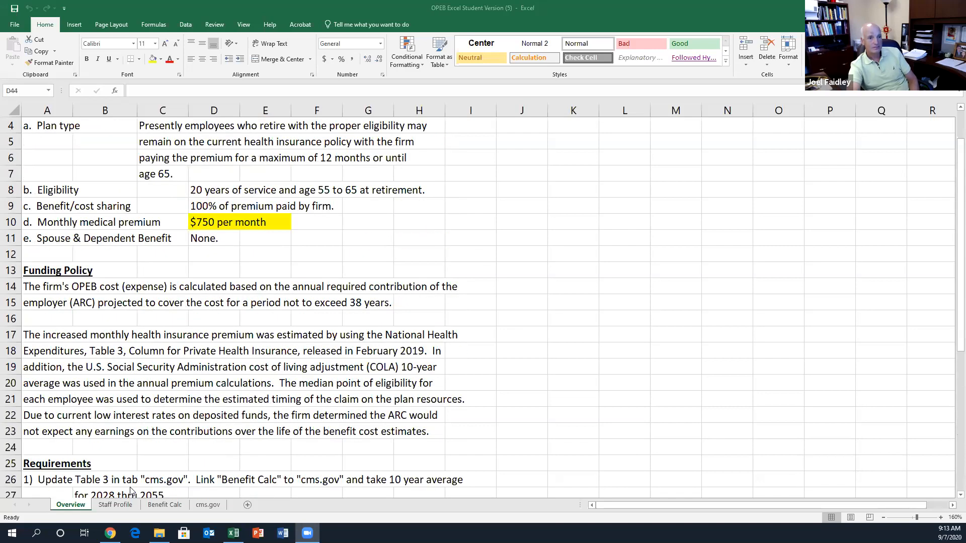
- Follow the website link at the top of the cms.gov sheet to the CMS projected National Health Expenditure downloads page
{"action": "left_click", "coordinate": [208, 504]}
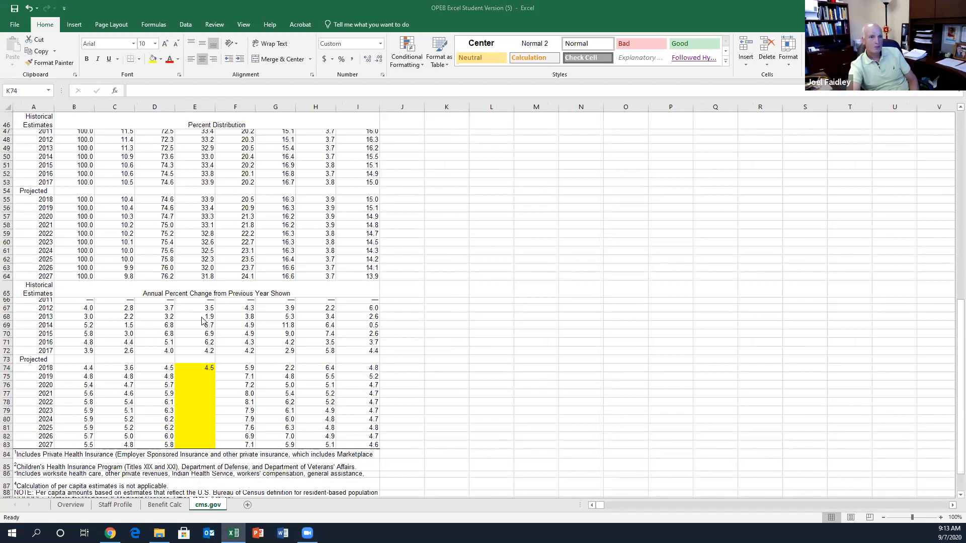
{"action": "scroll", "coordinate": [202, 321], "scroll_direction": "up", "scroll_amount": 4}
{"action": "scroll", "coordinate": [203, 312], "scroll_direction": "up", "scroll_amount": 11}
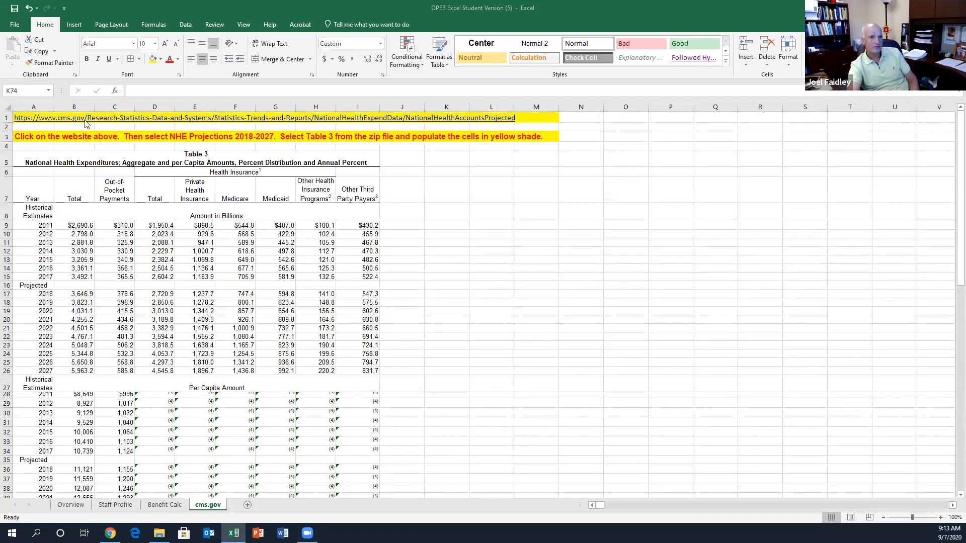
{"action": "left_click", "coordinate": [38, 118]}
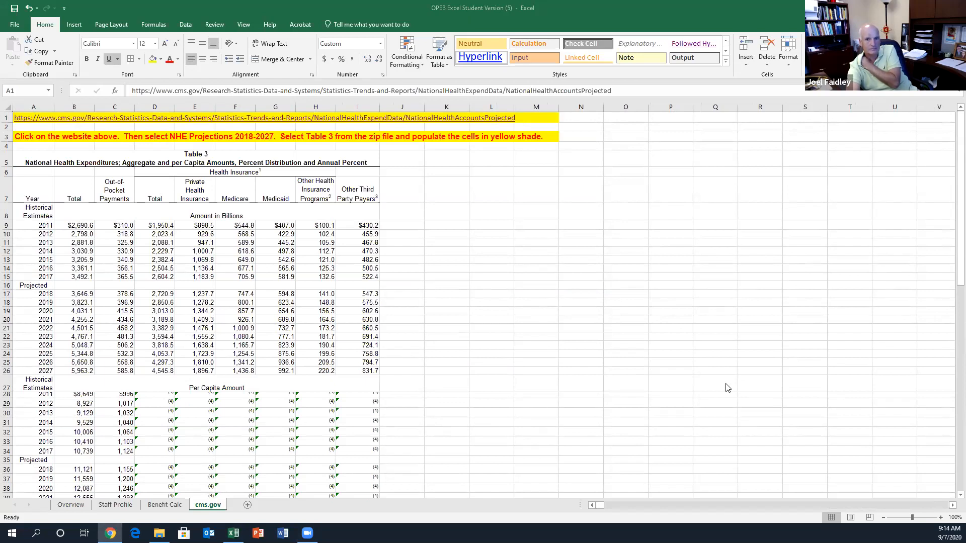
{"action": "left_click", "coordinate": [626, 351]}
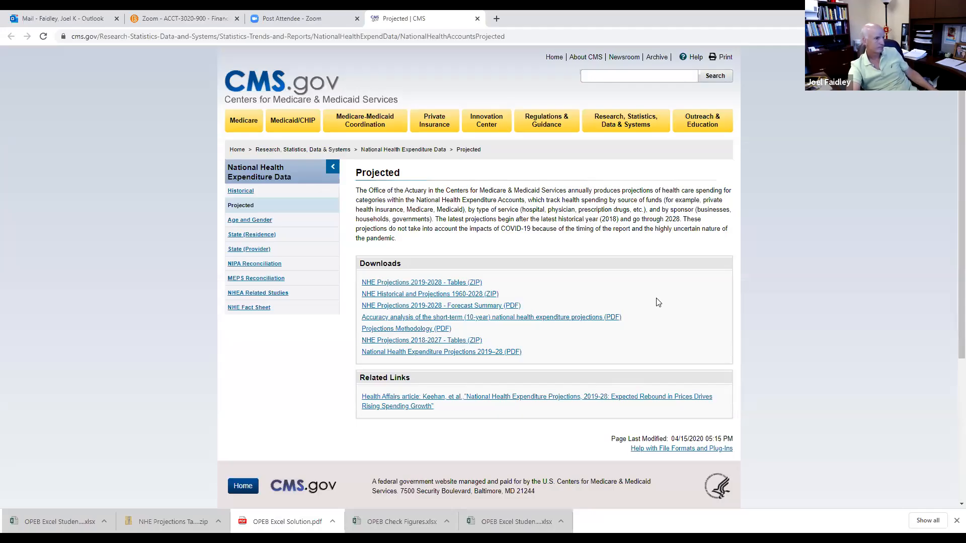
{"action": "key", "text": "ctrl+plus"}
{"action": "key", "text": "ctrl+plus"}
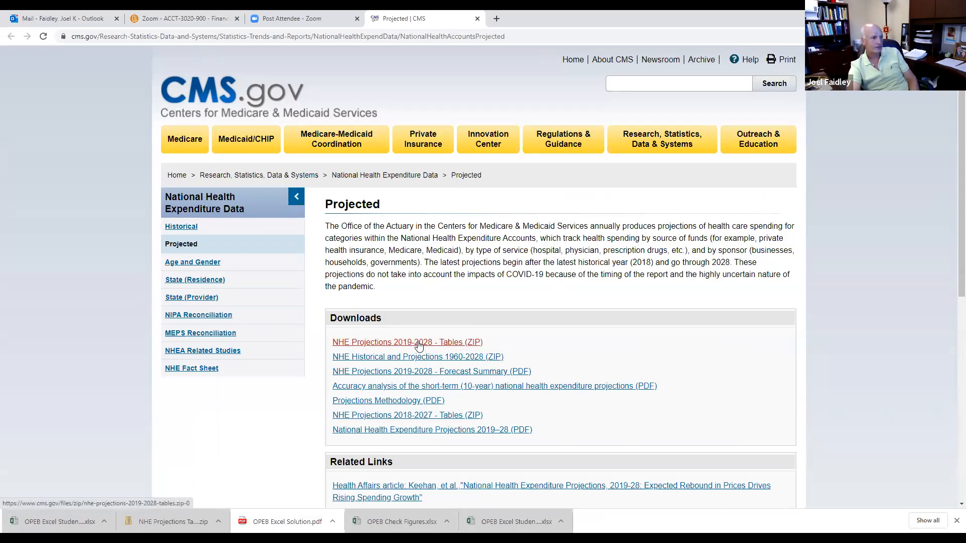
- Open the Table 03 National Health Expenditures workbook from the downloaded NHE Projections Tables zip file
{"action": "left_click", "coordinate": [90, 523]}
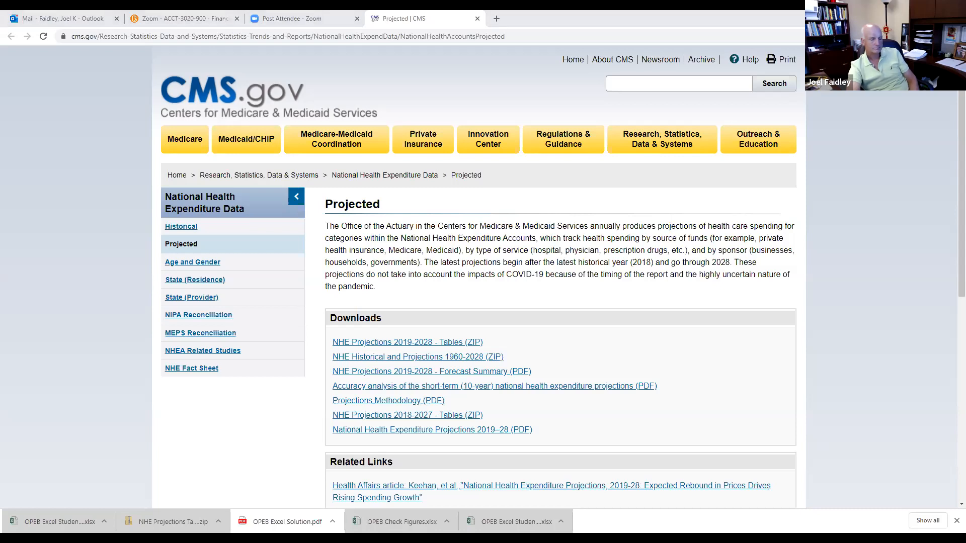
{"action": "left_click", "coordinate": [172, 527]}
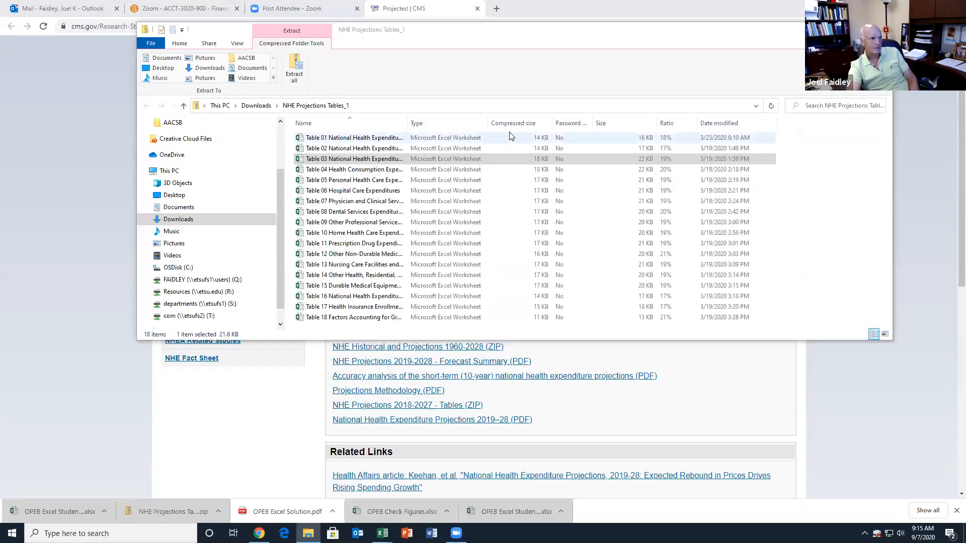
{"action": "left_click", "coordinate": [351, 161]}
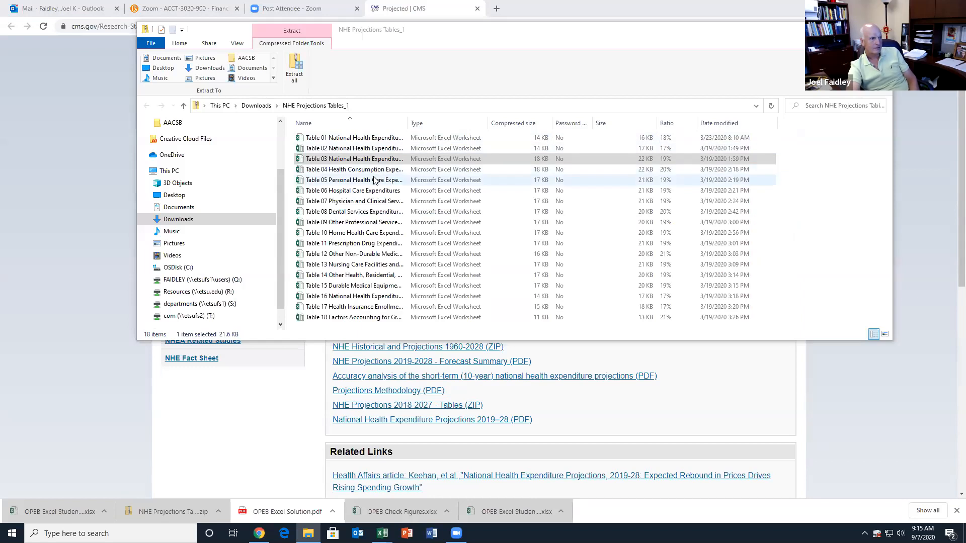
{"action": "double_click", "coordinate": [351, 159]}
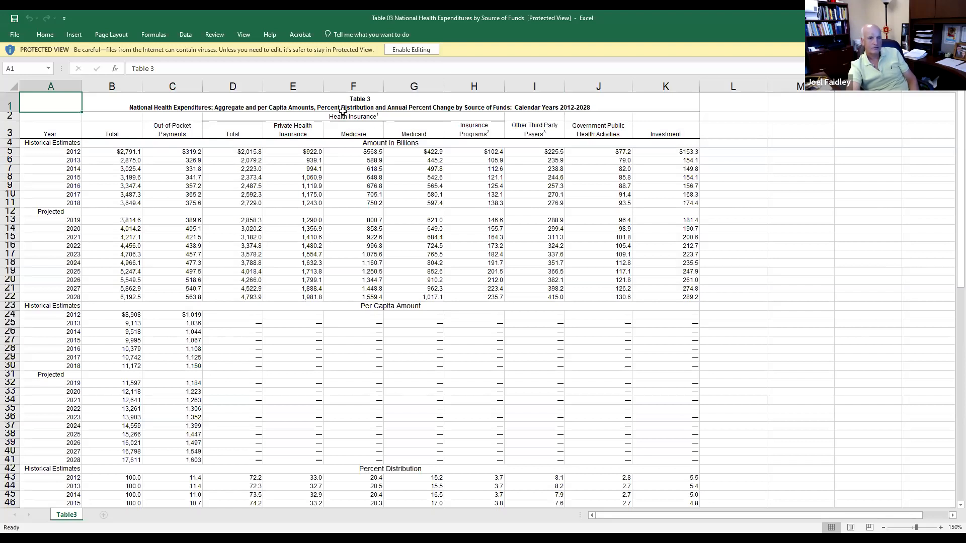
- Examine the Private Health Insurance column in Table 3 down to its projected annual percent changes from 2019 onward
{"action": "scroll", "coordinate": [347, 139], "scroll_direction": "down", "scroll_amount": 3}
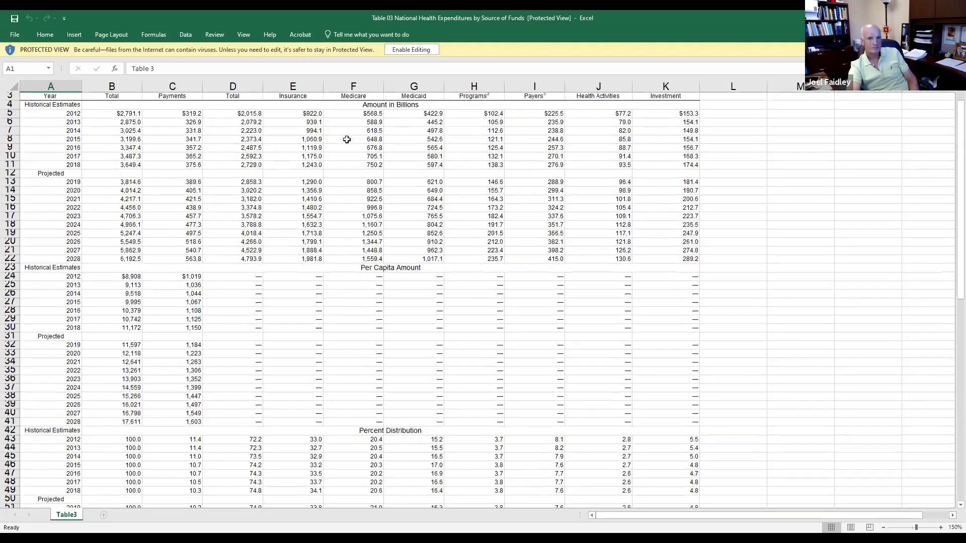
{"action": "scroll", "coordinate": [347, 139], "scroll_direction": "up", "scroll_amount": 2}
{"action": "scroll", "coordinate": [345, 138], "scroll_direction": "up", "scroll_amount": 1}
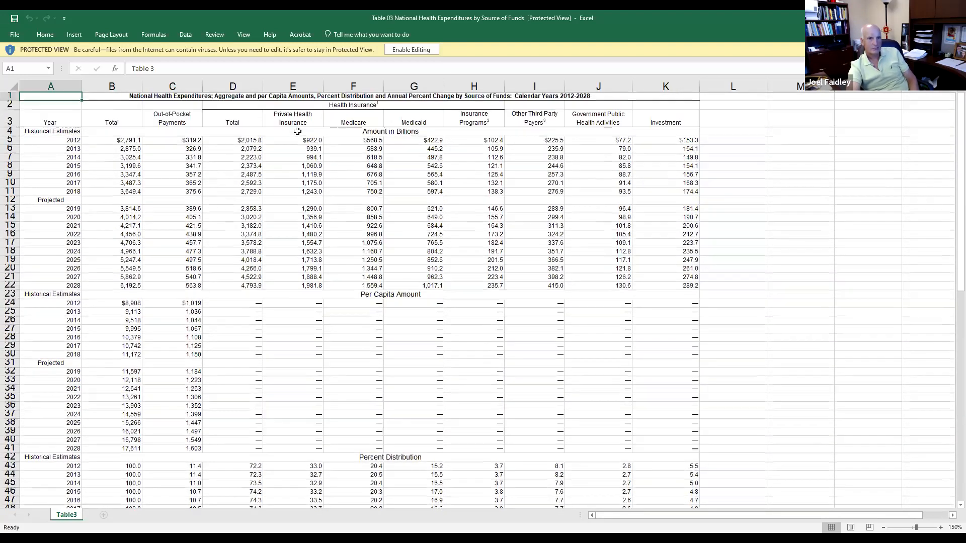
{"action": "left_click", "coordinate": [297, 131]}
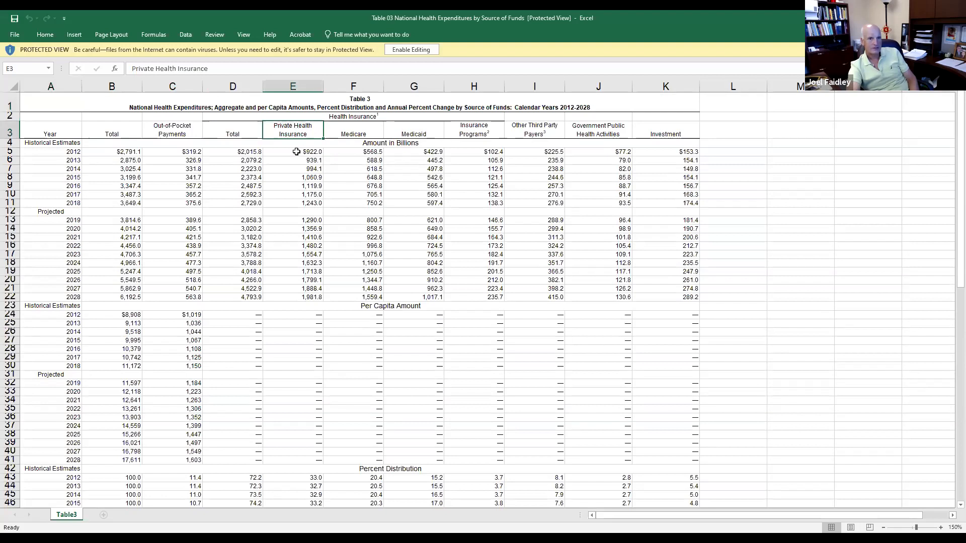
{"action": "scroll", "coordinate": [296, 152], "scroll_direction": "down", "scroll_amount": 14}
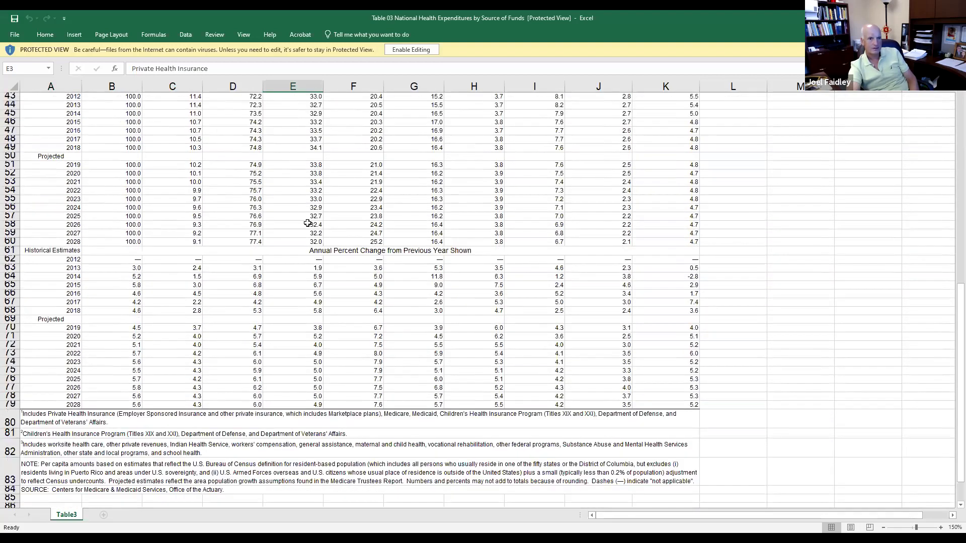
{"action": "left_click", "coordinate": [300, 328]}
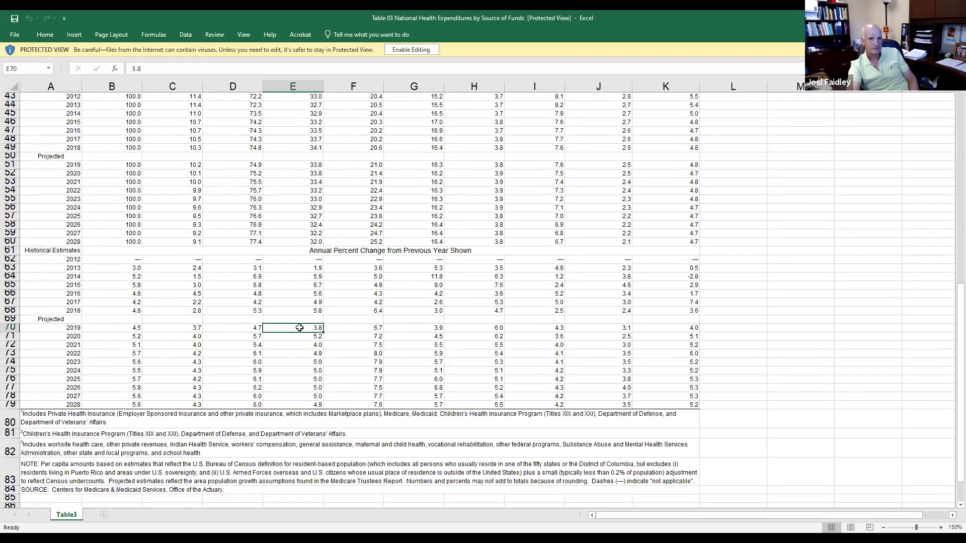
{"action": "left_click_drag", "start_coordinate": [299, 328], "coordinate": [301, 336]}
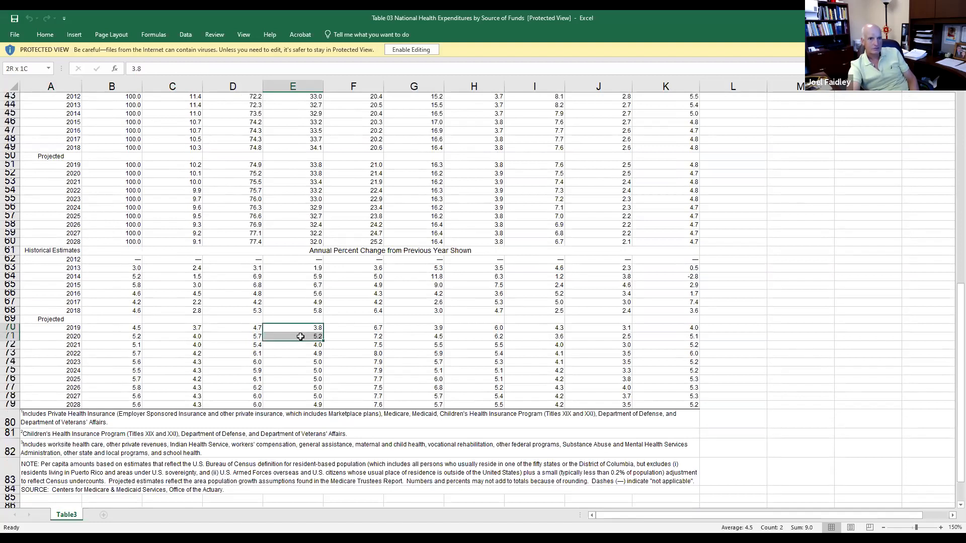
{"action": "left_click", "coordinate": [301, 336]}
- Enable editing of Table 03 and copy the Private Health Insurance projected annual percent changes for 2019 through 2027
{"action": "left_click", "coordinate": [412, 50]}
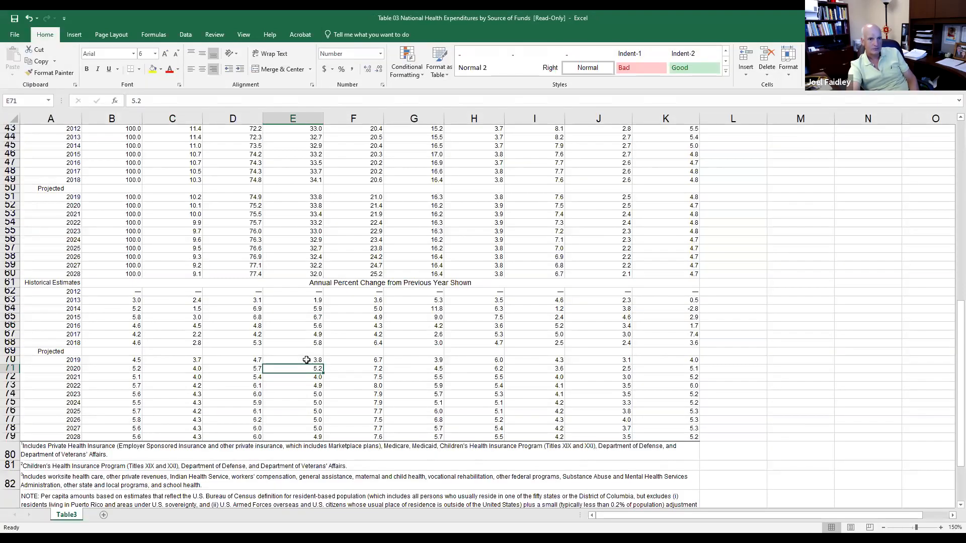
{"action": "left_click_drag", "start_coordinate": [306, 360], "coordinate": [309, 426]}
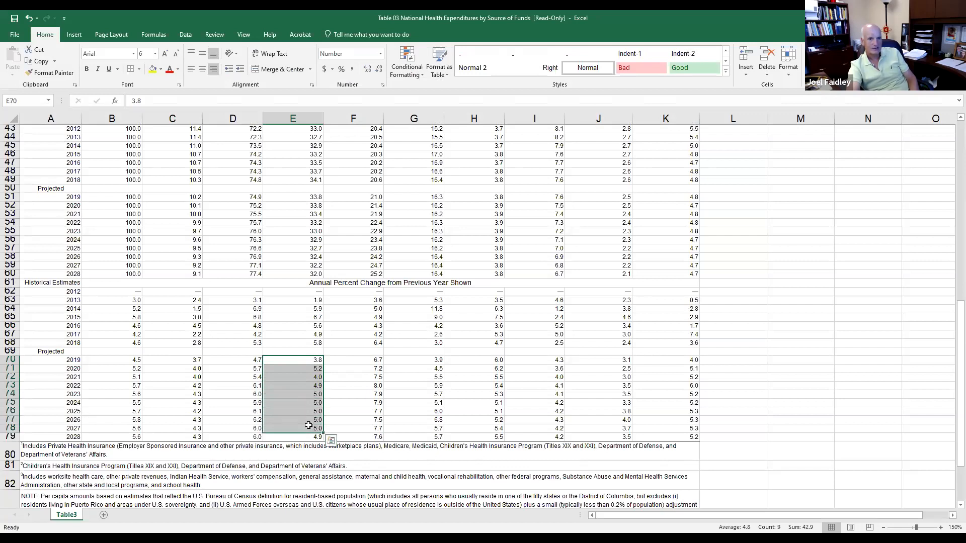
{"action": "right_click", "coordinate": [299, 396]}
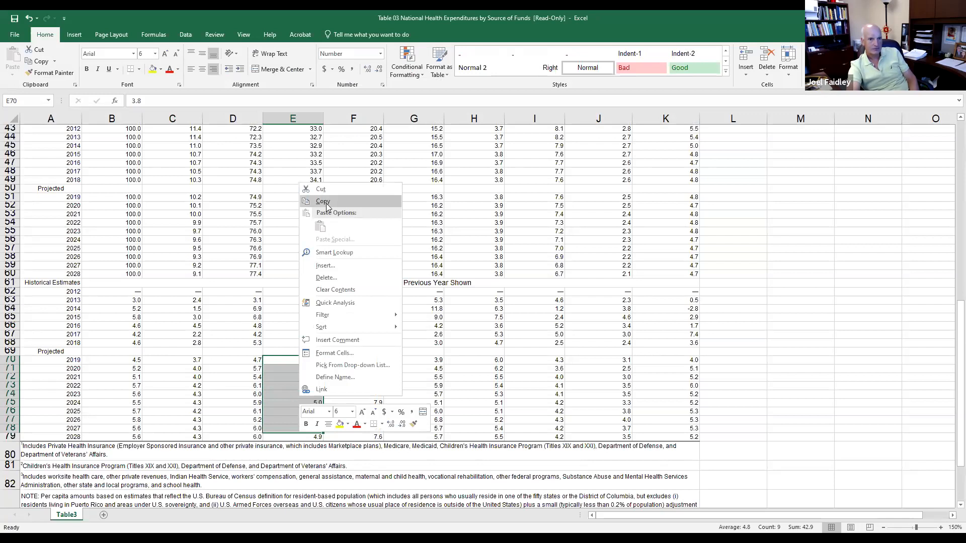
{"action": "left_click", "coordinate": [325, 202]}
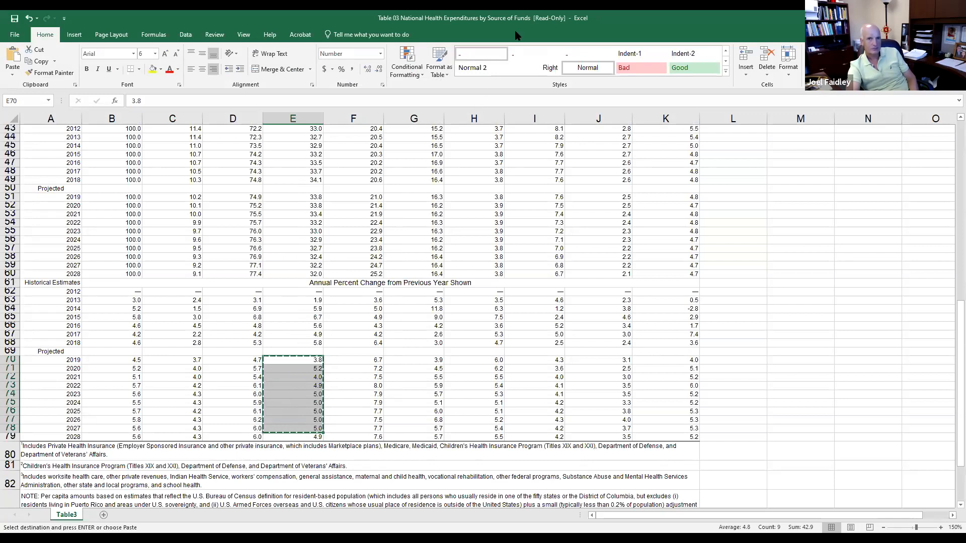
- Switch to the OPEB Excel Student Version workbook and paste the copied percentages as values into the yellow cells from E75 (2019) on cms.gov
{"action": "key", "text": "alt+Tab"}
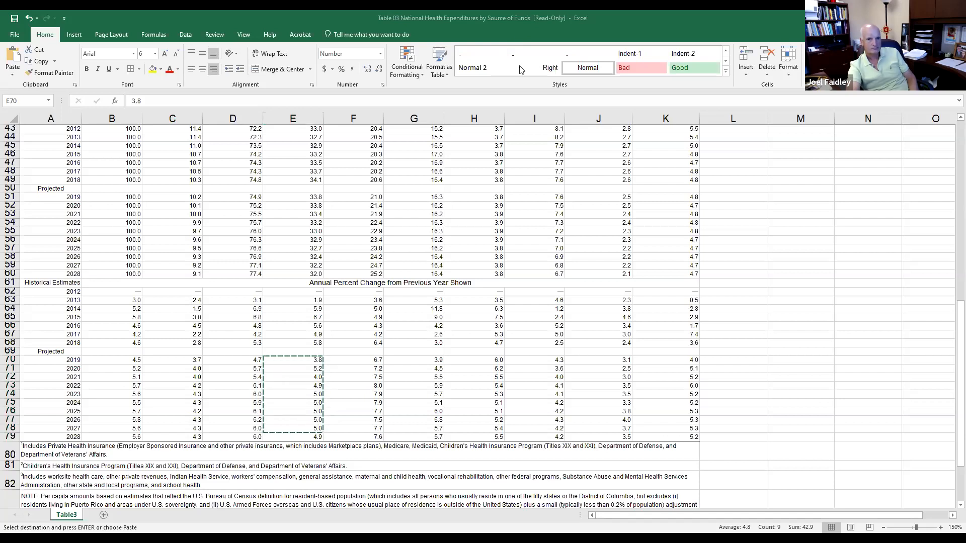
{"action": "key", "text": "alt+Tab"}
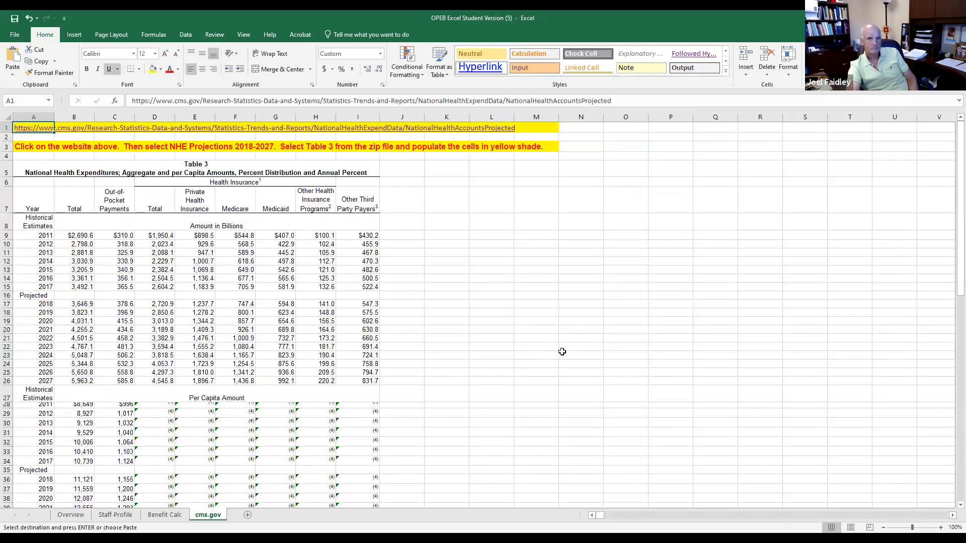
{"action": "scroll", "coordinate": [504, 341], "scroll_direction": "down", "scroll_amount": 16}
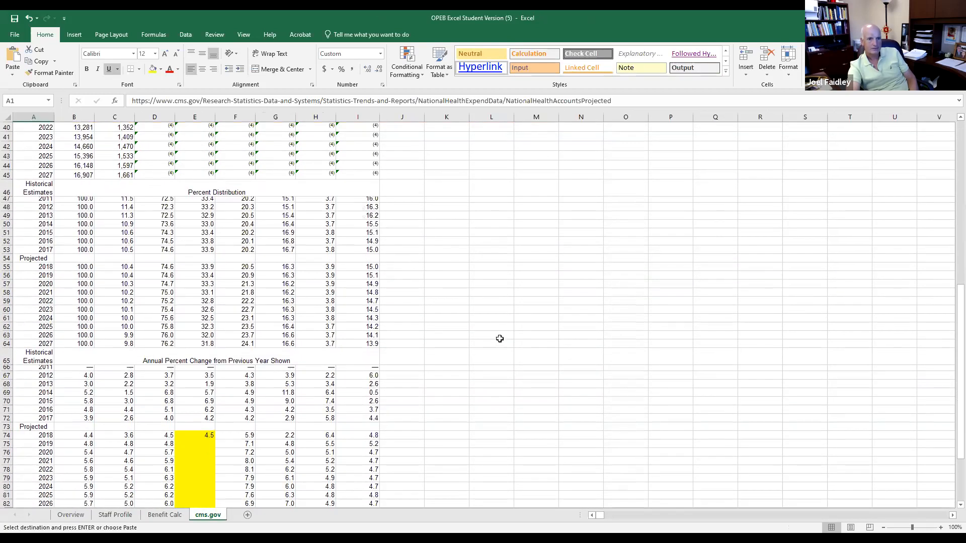
{"action": "left_click", "coordinate": [205, 355]}
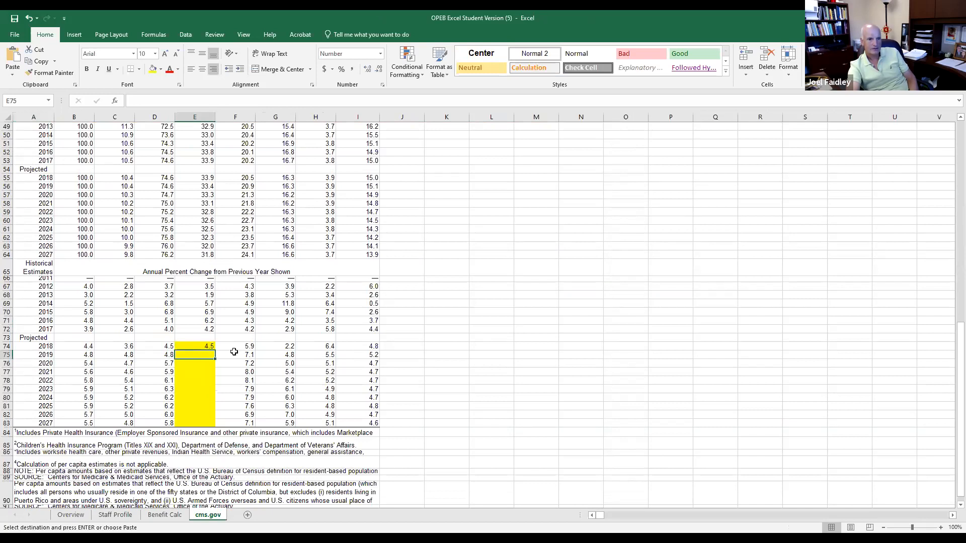
{"action": "right_click", "coordinate": [206, 354]}
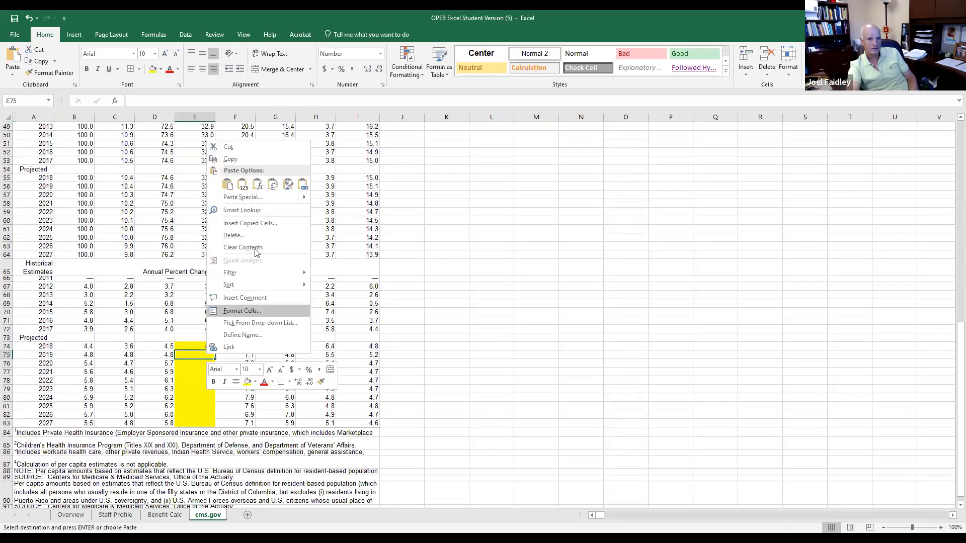
{"action": "left_click", "coordinate": [242, 184]}
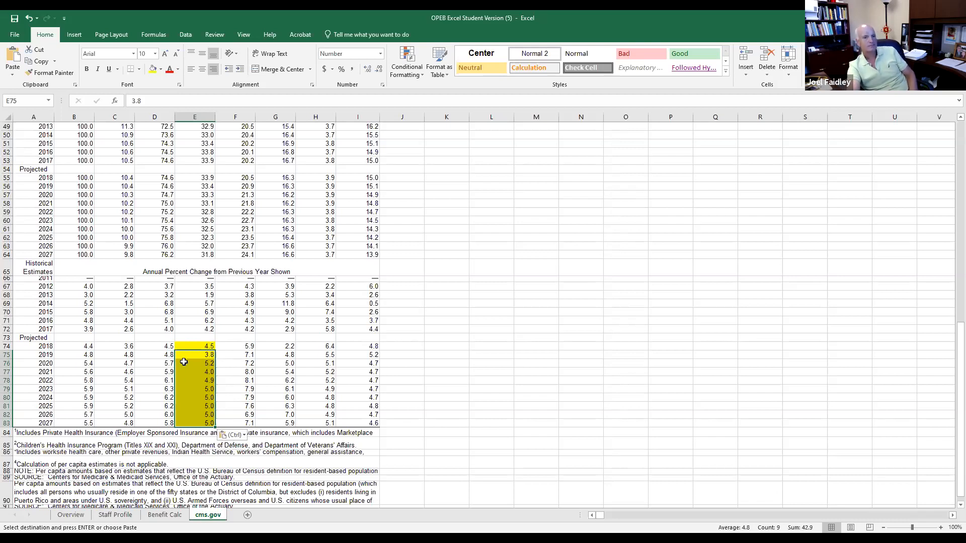
{"action": "left_click", "coordinate": [464, 379]}
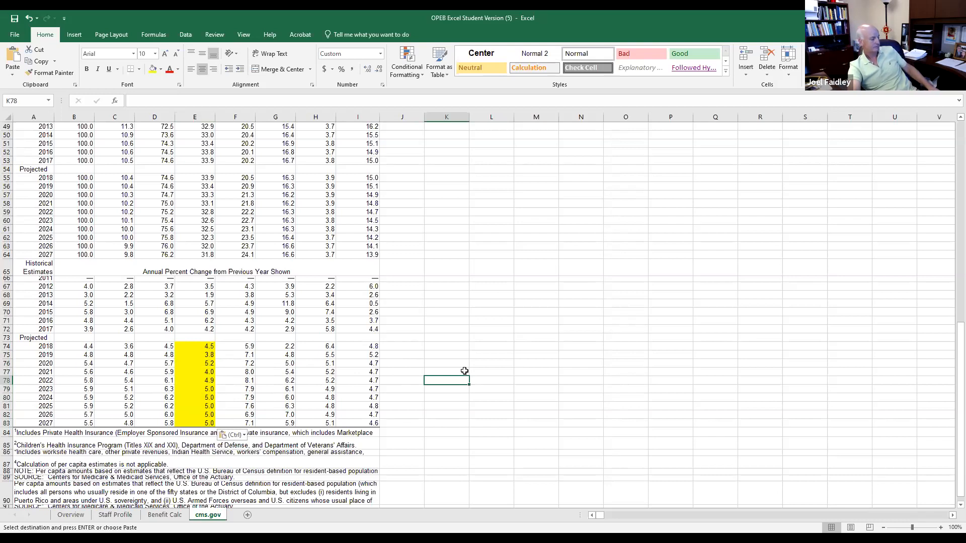
- Check the filled yellow Private Health Insurance percentages against their projected years in the annual percent change section
{"action": "scroll", "coordinate": [464, 371], "scroll_direction": "up", "scroll_amount": 2, "text": "ctrl"}
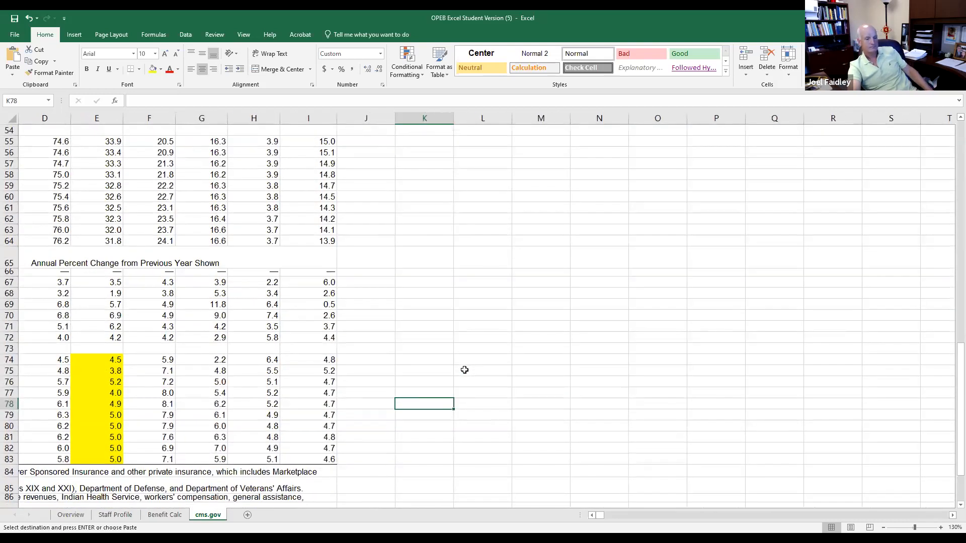
{"action": "key", "text": "Left"}
{"action": "key", "text": "Left"}
{"action": "key", "text": "Left"}
{"action": "key", "text": "Left"}
{"action": "key", "text": "Left"}
{"action": "key", "text": "Left"}
{"action": "key", "text": "Left"}
{"action": "key", "text": "Left"}
{"action": "key", "text": "Left"}
{"action": "key", "text": "Left"}
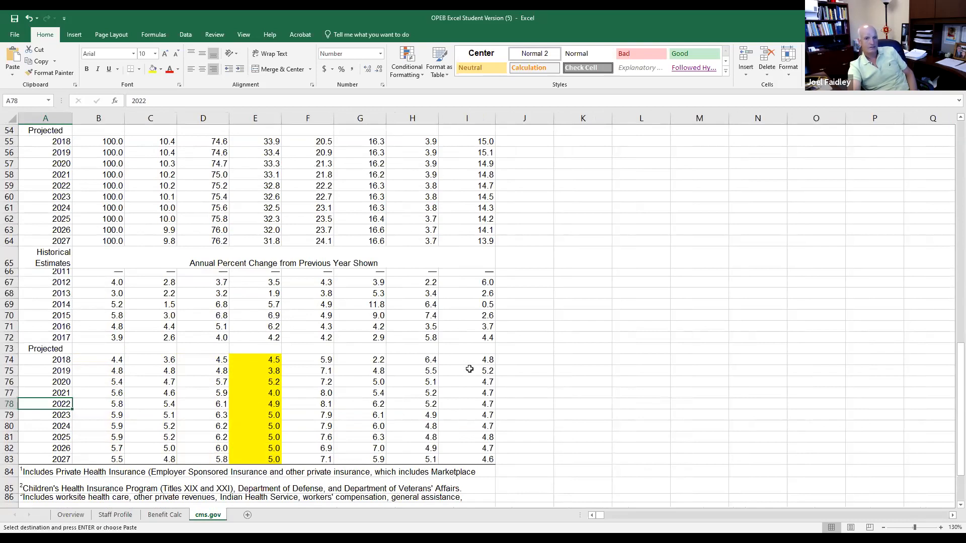
- On the Benefit Calc sheet, set the Current Month cost in C2 to 750
{"action": "left_click", "coordinate": [166, 515]}
{"action": "left_click", "coordinate": [93, 136]}
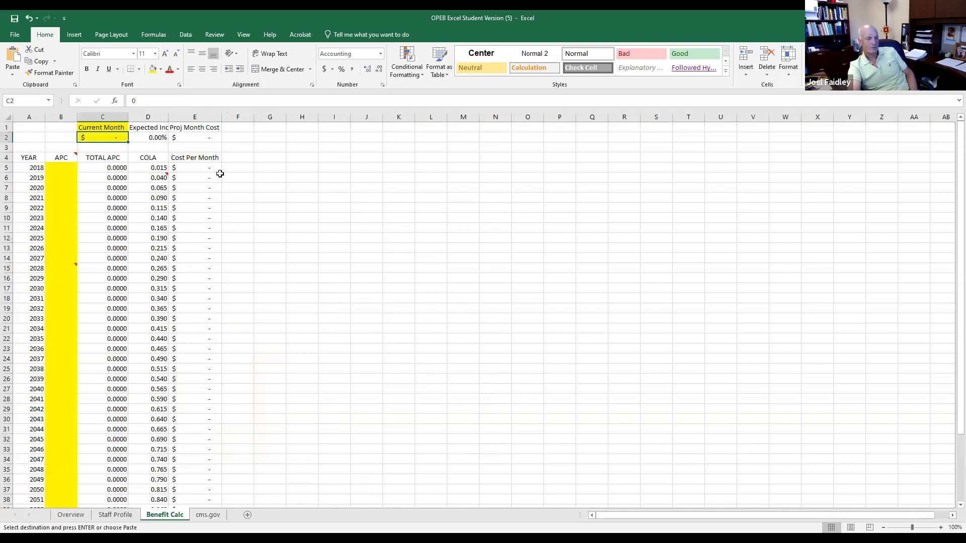
{"action": "type", "text": "7"}
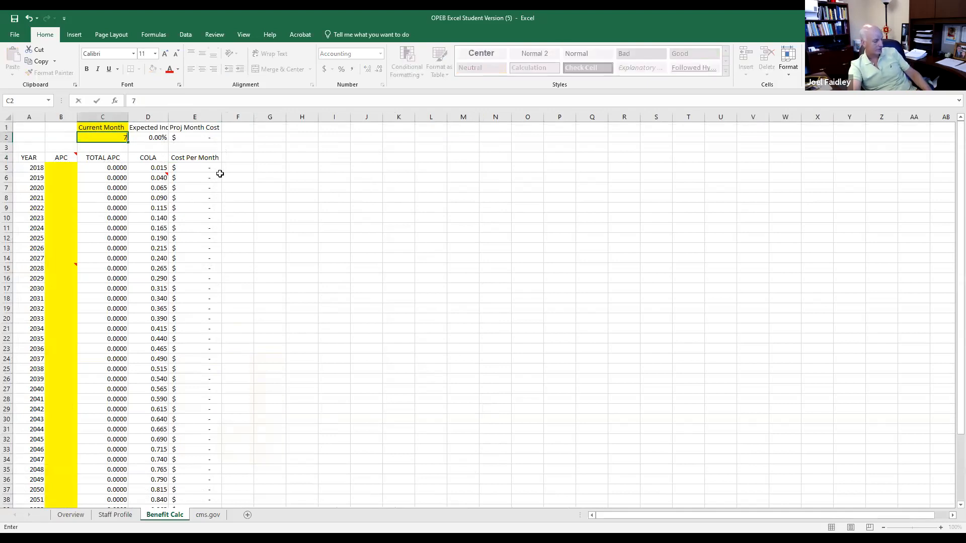
{"action": "type", "text": "50"}
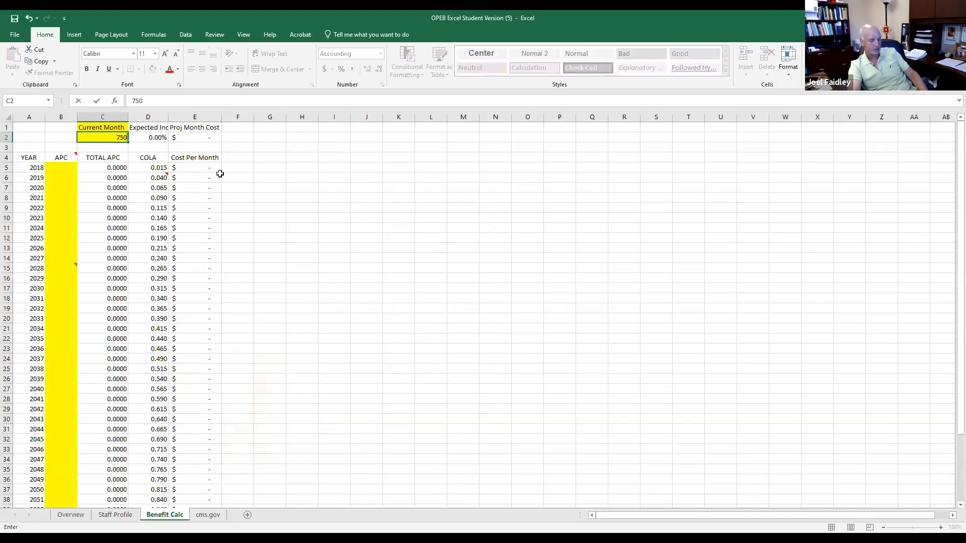
{"action": "key", "text": "Return"}
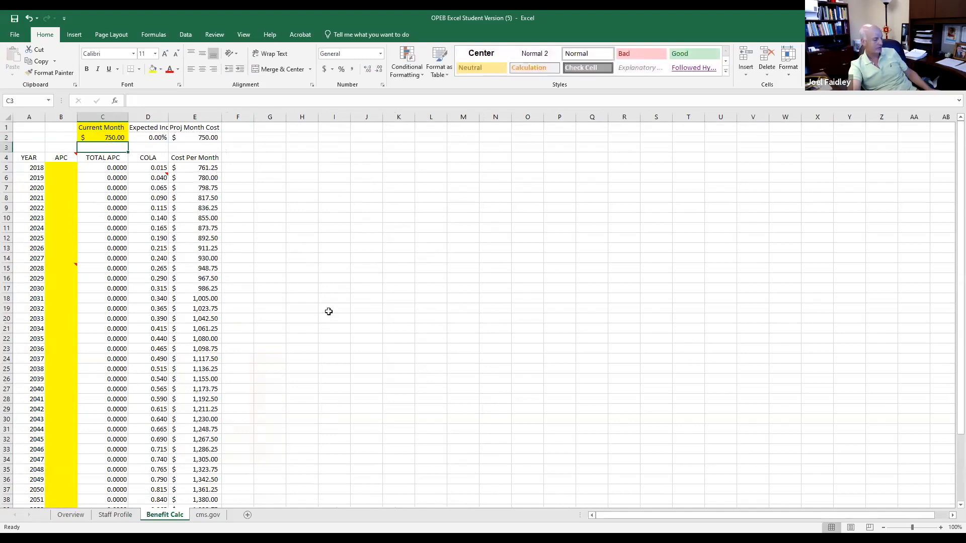
- In B5, enter the 2018 APC as the cms.gov sheet's 2018 Private Health Insurance percentage in E74 divided by 100
{"action": "scroll", "coordinate": [413, 359], "scroll_direction": "up", "scroll_amount": 2}
{"action": "scroll", "coordinate": [413, 358], "scroll_direction": "up", "scroll_amount": 4}
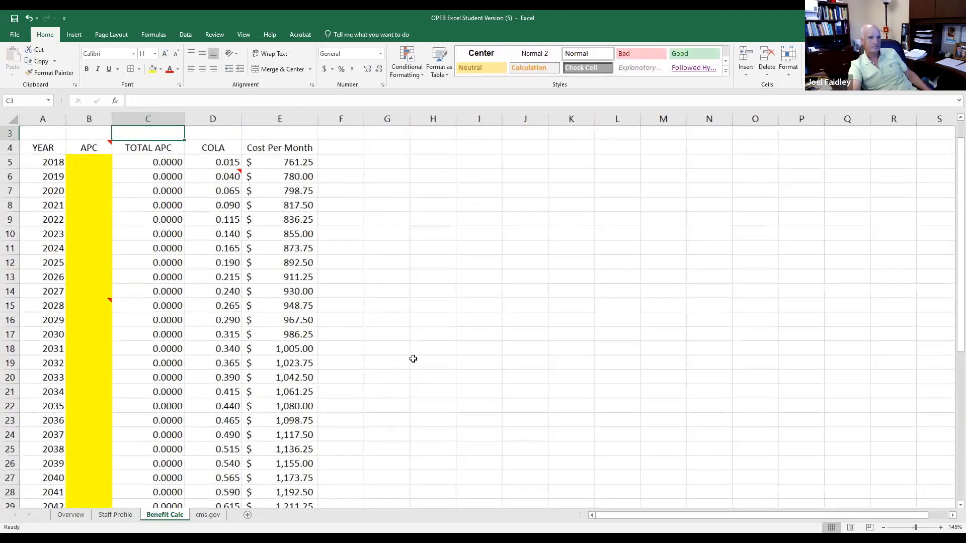
{"action": "left_click", "coordinate": [99, 199]}
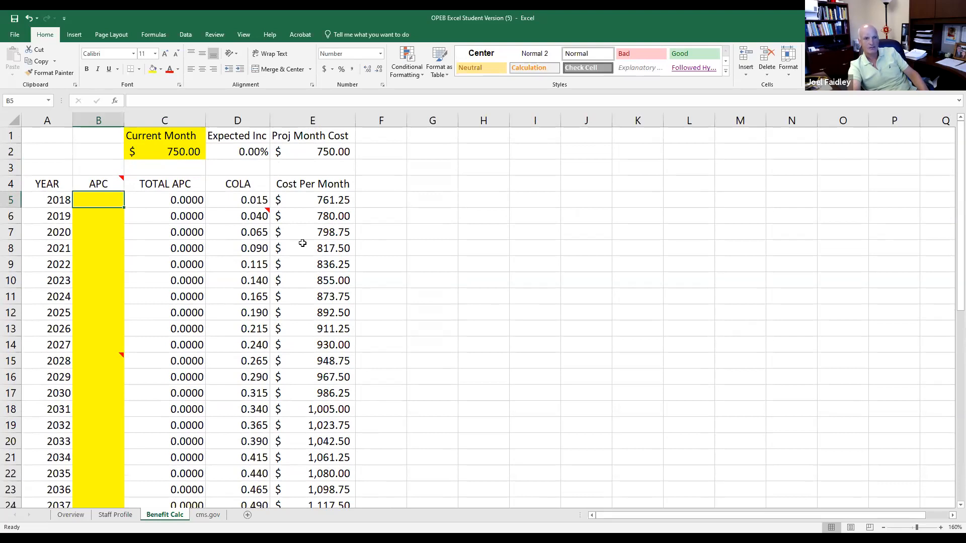
{"action": "type", "text": "="}
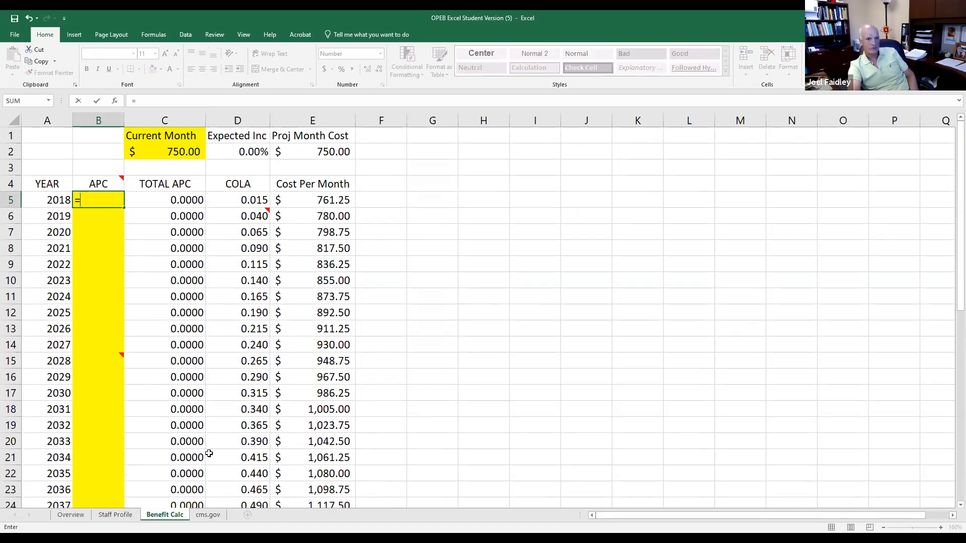
{"action": "left_click", "coordinate": [207, 515]}
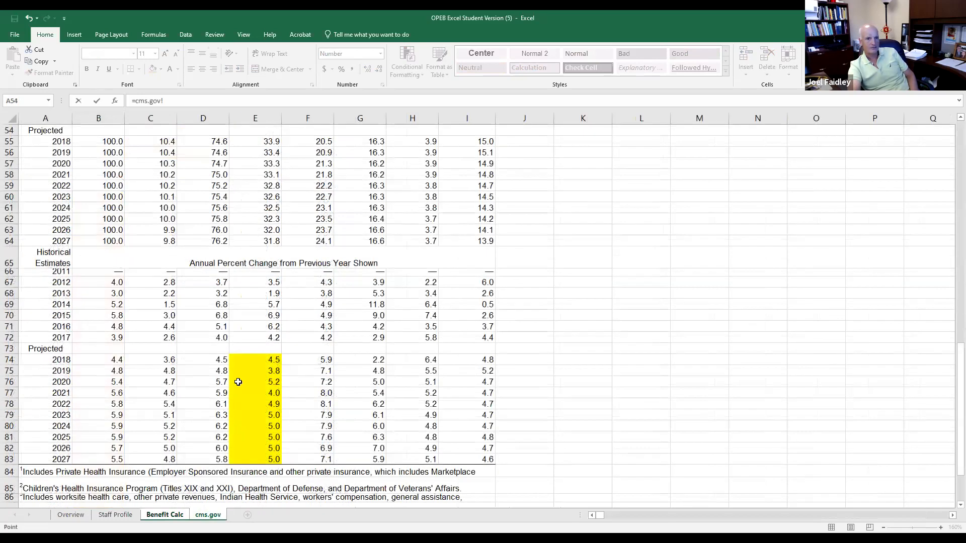
{"action": "left_click", "coordinate": [240, 359]}
{"action": "type", "text": "/1"}
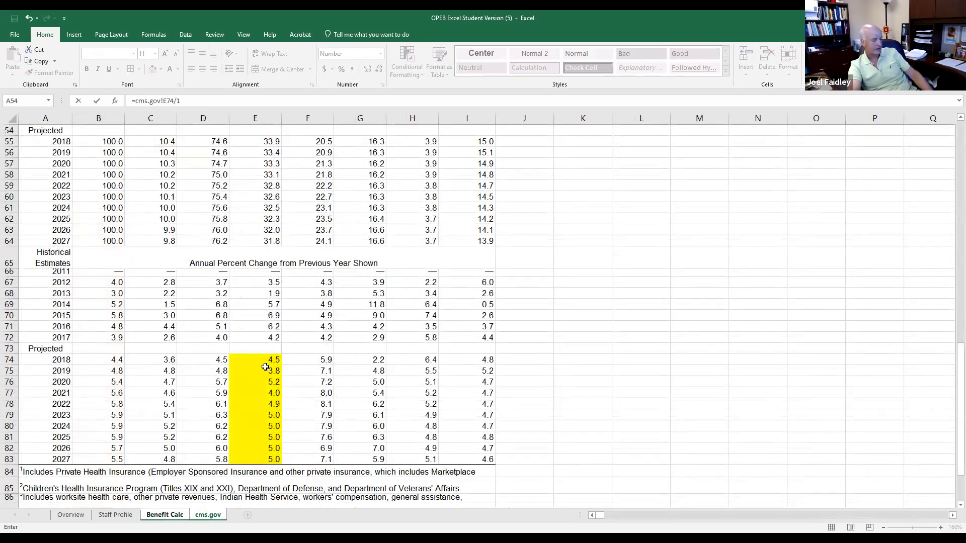
{"action": "type", "text": "00"}
{"action": "key", "text": "Return"}
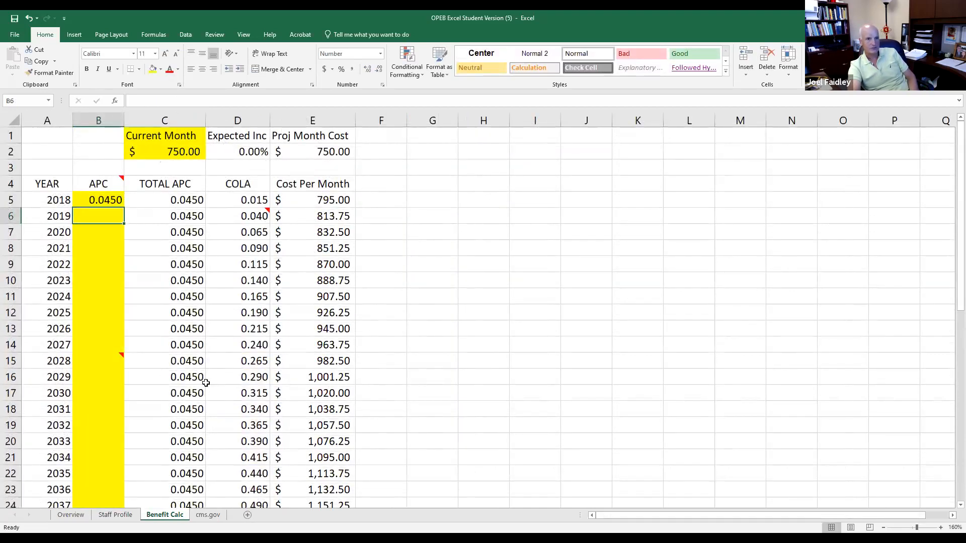
- Copy the 2018 APC formula from B5 into B6:B14 for the years 2019 through 2027
{"action": "left_click", "coordinate": [107, 199]}
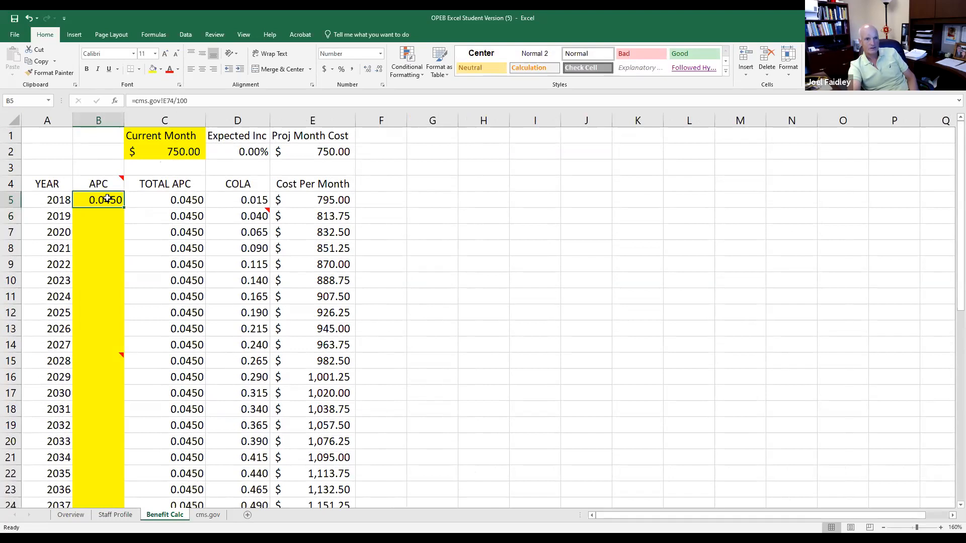
{"action": "right_click", "coordinate": [107, 199]}
{"action": "left_click", "coordinate": [132, 217]}
{"action": "left_click_drag", "start_coordinate": [103, 217], "coordinate": [112, 346]}
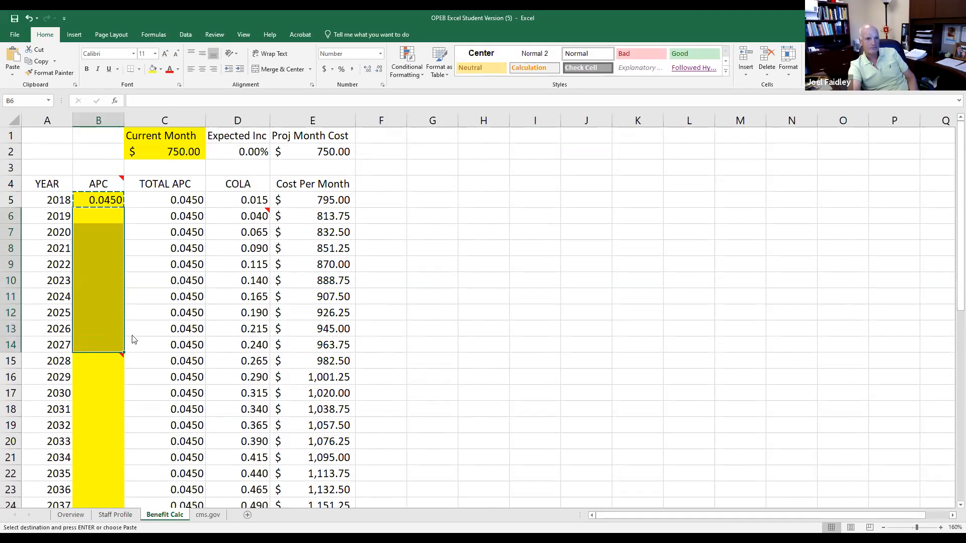
{"action": "key", "text": "ctrl+v"}
- Enter an AVERAGE formula in B15 for the 2028 APC, covering the 2018 through 2027 values in B5:B14
{"action": "left_click", "coordinate": [104, 362]}
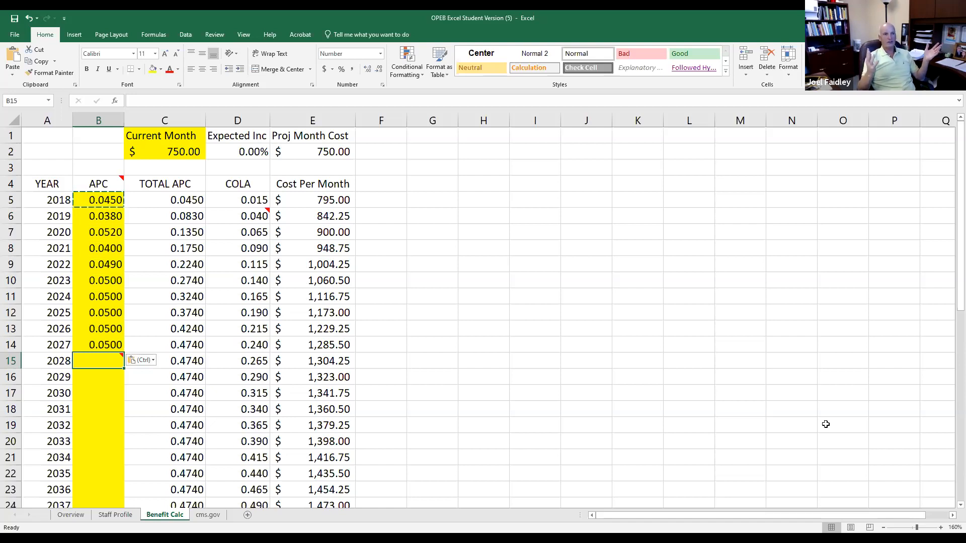
{"action": "scroll", "coordinate": [747, 265], "scroll_direction": "down", "scroll_amount": 8}
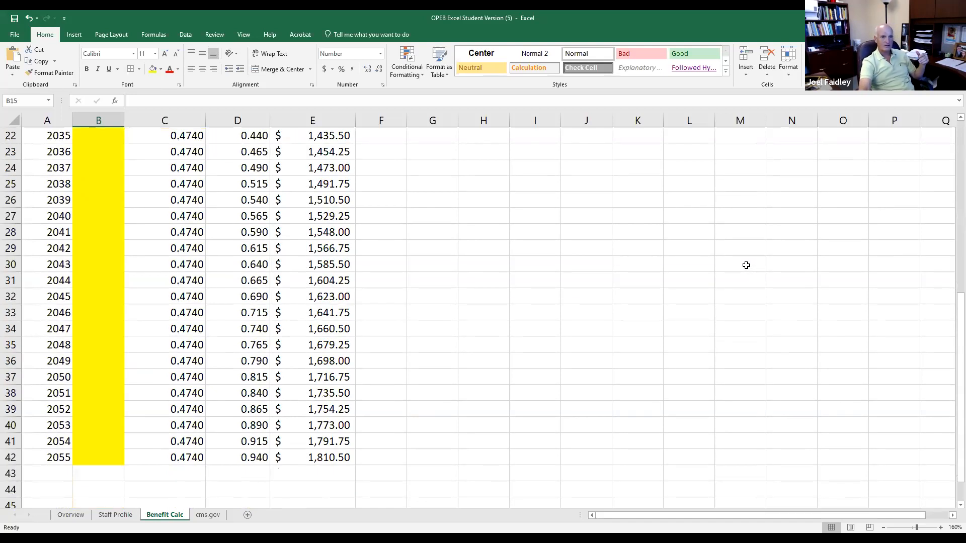
{"action": "scroll", "coordinate": [744, 263], "scroll_direction": "up", "scroll_amount": 3}
{"action": "scroll", "coordinate": [744, 263], "scroll_direction": "up", "scroll_amount": 4}
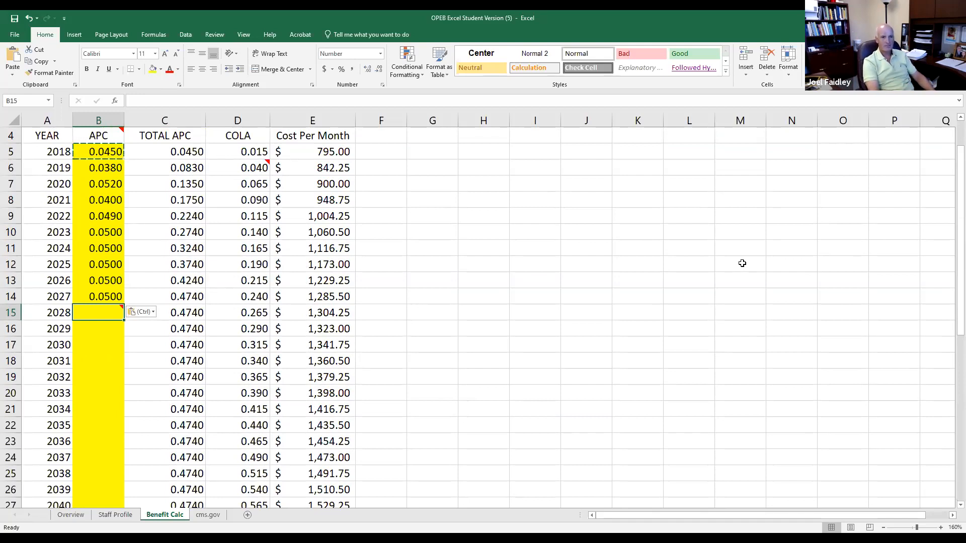
{"action": "type", "text": "="}
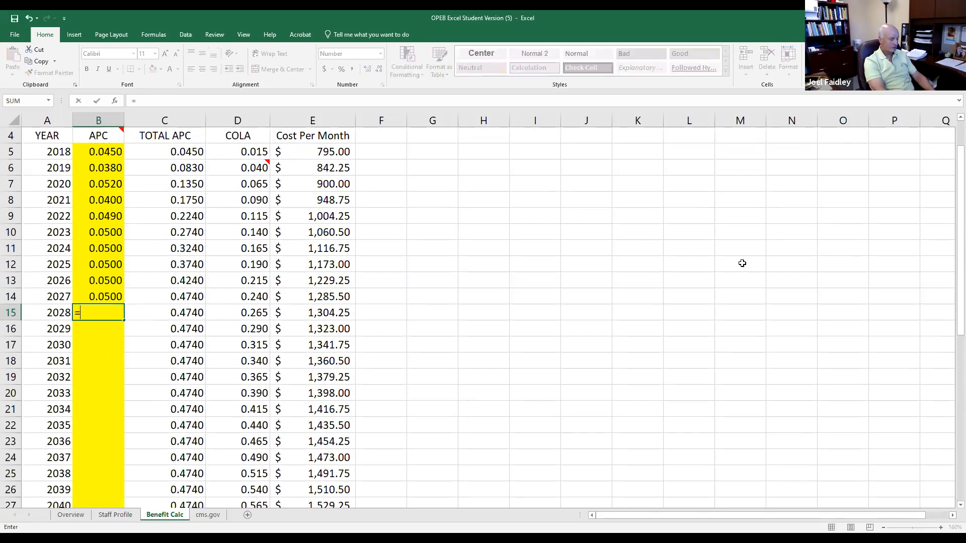
{"action": "type", "text": "average"}
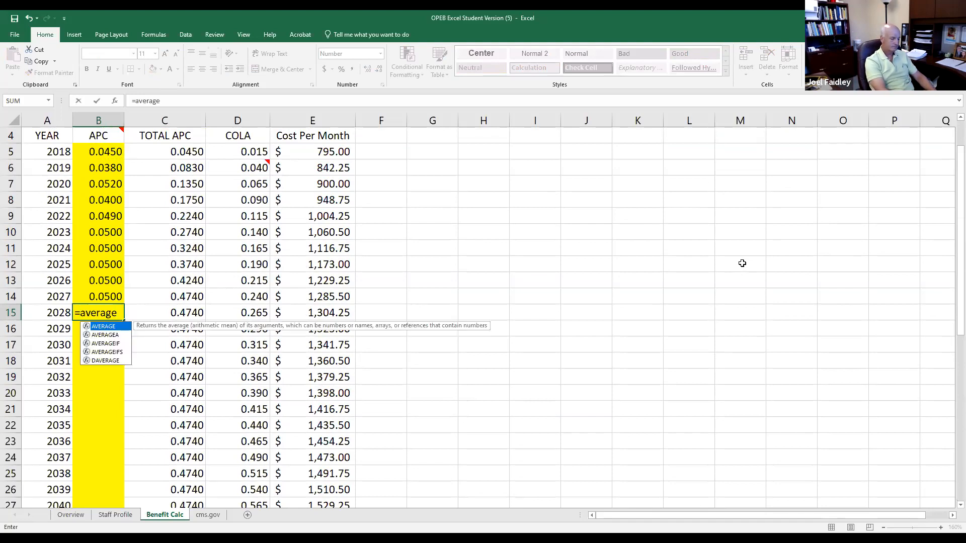
{"action": "type", "text": "("}
{"action": "key", "text": "Up"}
{"action": "key", "text": "F8"}
{"action": "key", "text": "Up"}
{"action": "key", "text": "Up"}
{"action": "key", "text": "Up"}
{"action": "key", "text": "Up"}
{"action": "key", "text": "Up"}
{"action": "key", "text": "Up"}
{"action": "key", "text": "Up"}
{"action": "key", "text": "Up"}
{"action": "key", "text": "Up"}
{"action": "key", "text": "Return"}
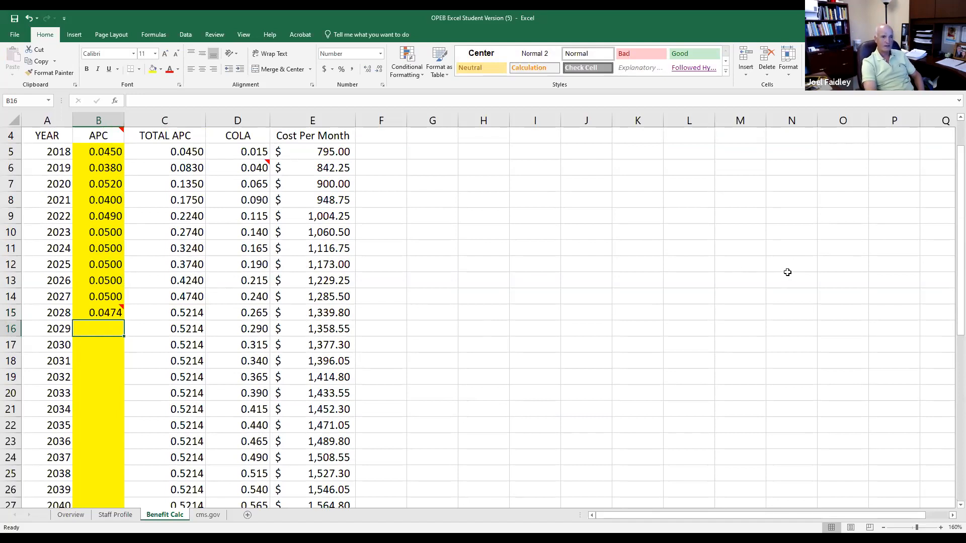
- Set the 2029 APC in B16 to =B15 and fill the formula down through 2055 in B42
{"action": "type", "text": "="}
{"action": "key", "text": "Up"}
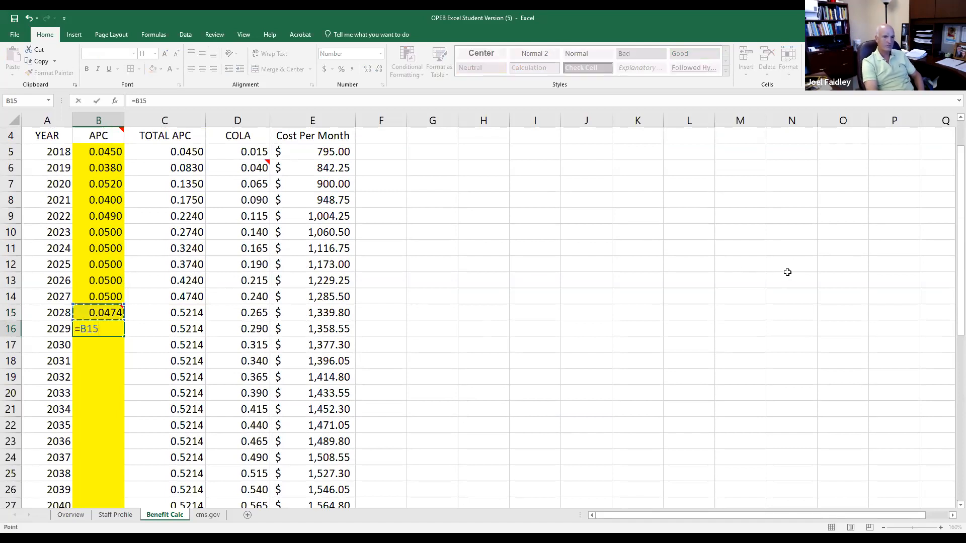
{"action": "key", "text": "Return"}
{"action": "left_click", "coordinate": [94, 330]}
{"action": "right_click", "coordinate": [94, 330]}
{"action": "left_click", "coordinate": [119, 140]}
{"action": "left_click_drag", "start_coordinate": [125, 339], "coordinate": [128, 463]}
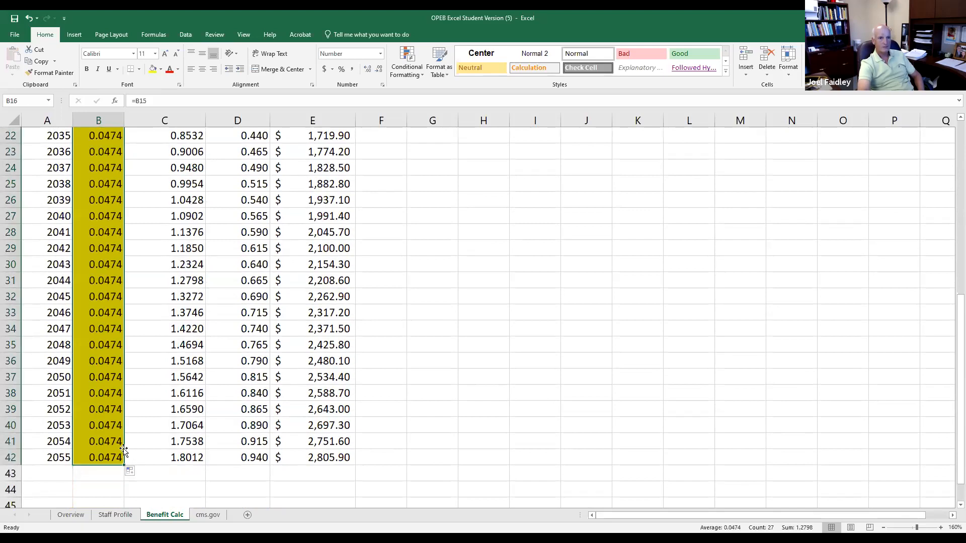
{"action": "scroll", "coordinate": [126, 427], "scroll_direction": "up", "scroll_amount": 5}
{"action": "left_click", "coordinate": [115, 392]}
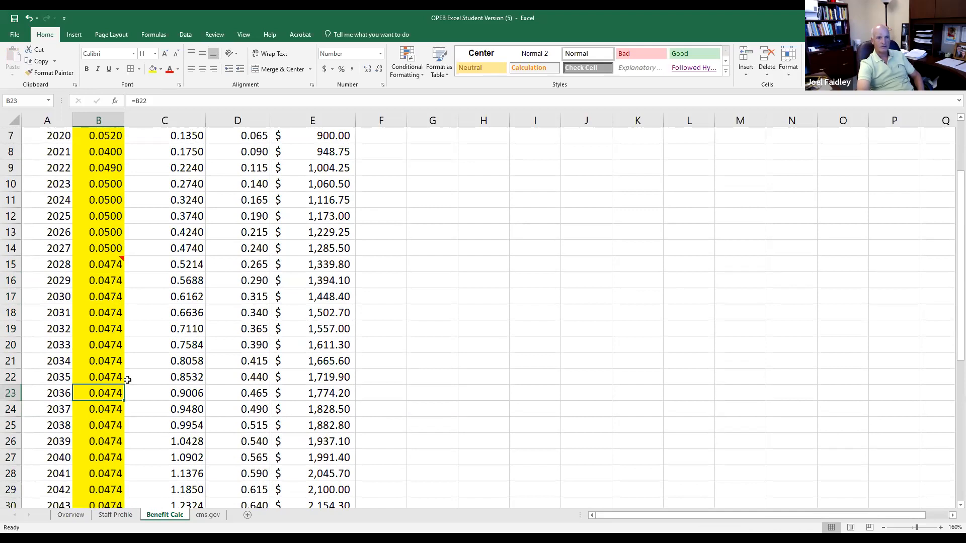
{"action": "scroll", "coordinate": [128, 380], "scroll_direction": "up", "scroll_amount": 2}
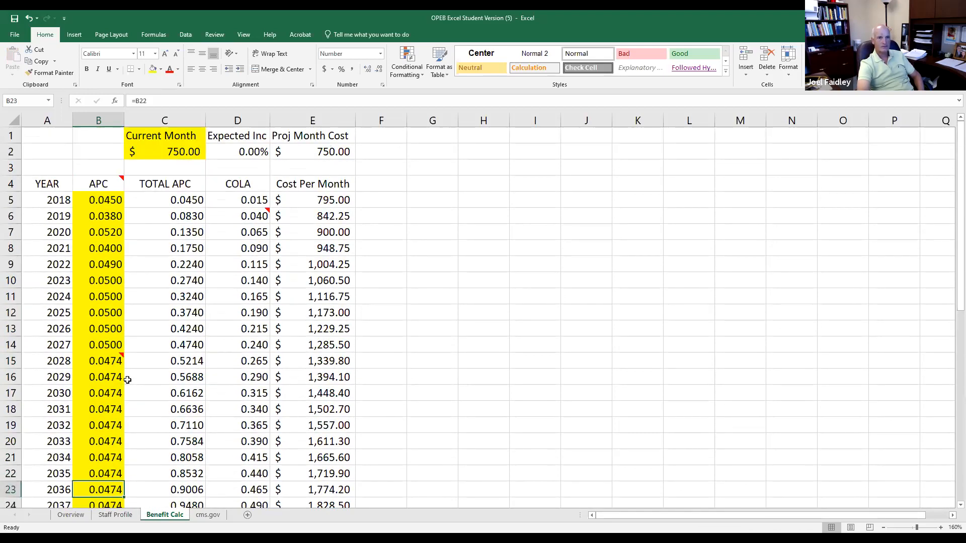
- Open the Staff Profile sheet and inspect the first Employee Total formula in AY8
{"action": "left_click", "coordinate": [129, 515]}
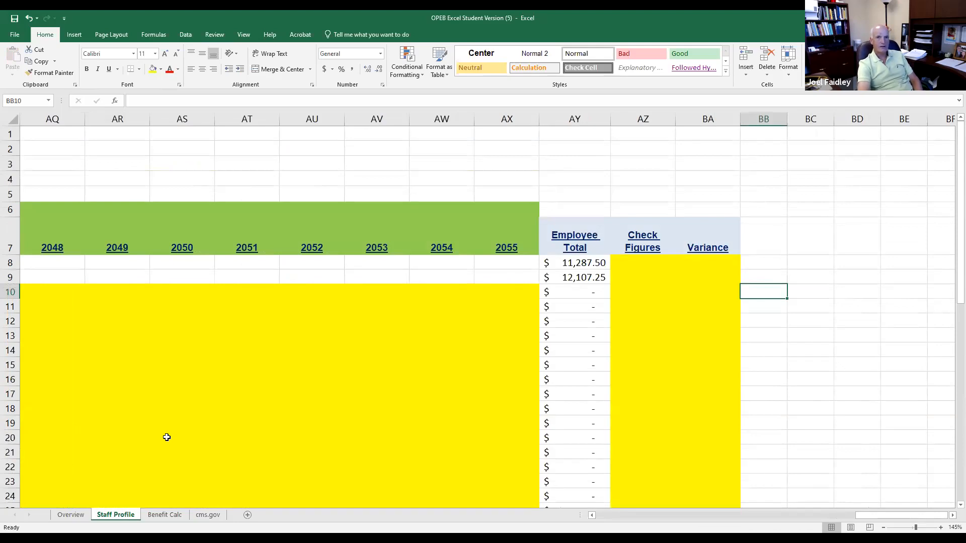
{"action": "left_click", "coordinate": [363, 153]}
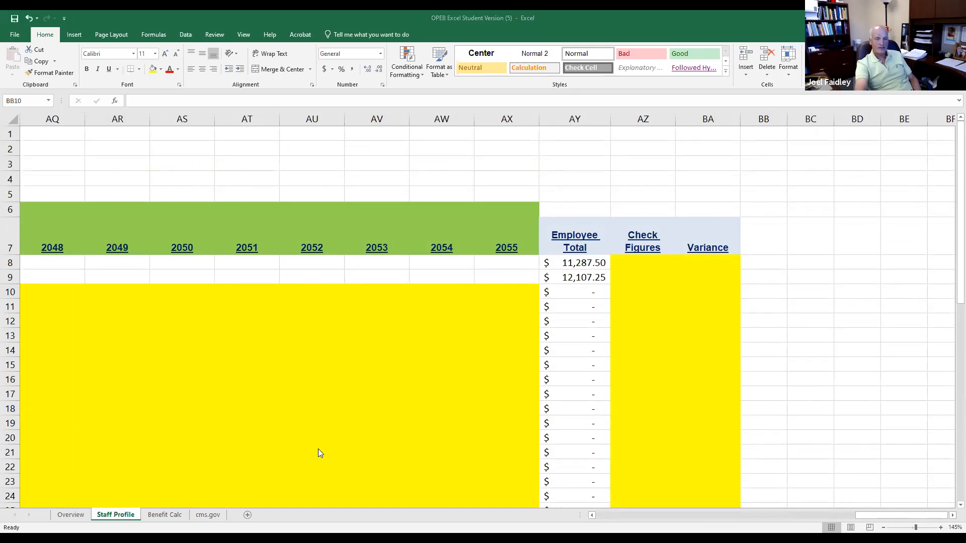
{"action": "left_click", "coordinate": [581, 268]}
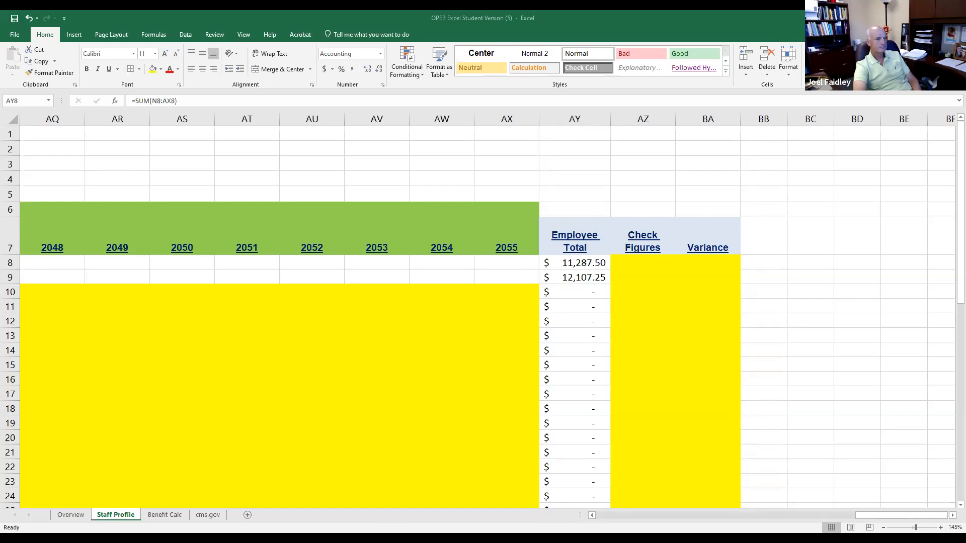
{"action": "left_click", "coordinate": [574, 262]}
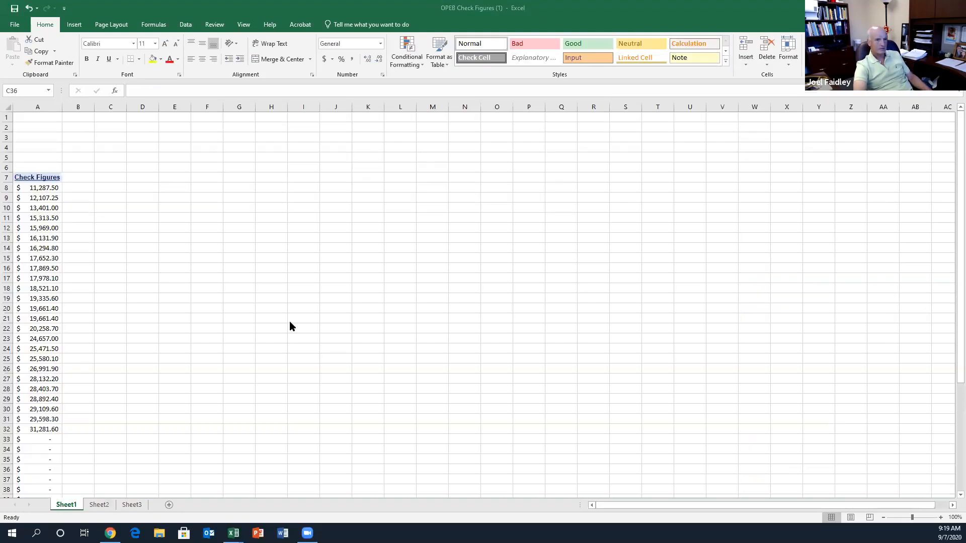
- In the OPEB Check Figures (1) workbook, copy the Check Figures column from A8 through the total in A53
{"action": "scroll", "coordinate": [289, 325], "scroll_direction": "down", "scroll_amount": 2}
{"action": "scroll", "coordinate": [289, 324], "scroll_direction": "up", "scroll_amount": 2}
{"action": "scroll", "coordinate": [267, 323], "scroll_direction": "up", "scroll_amount": 3}
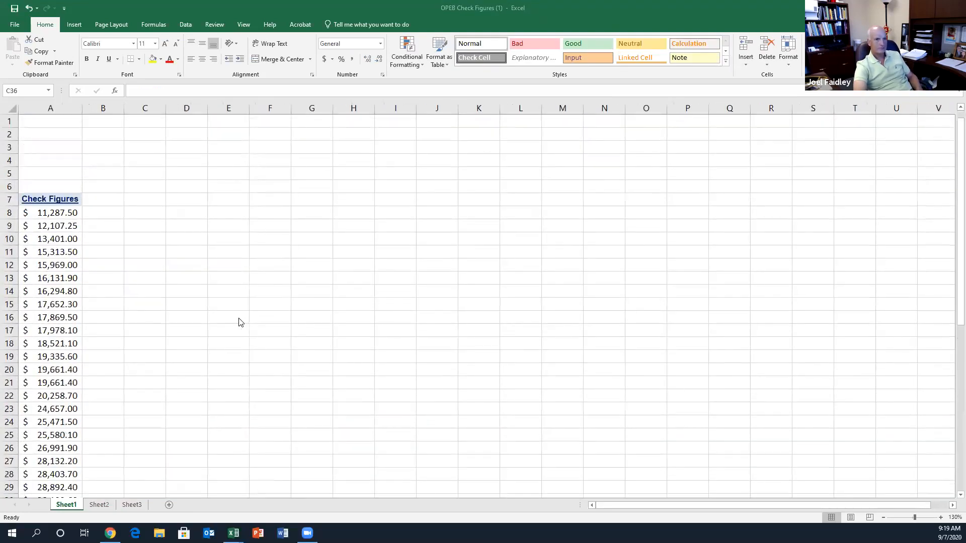
{"action": "scroll", "coordinate": [180, 317], "scroll_direction": "down", "scroll_amount": 1}
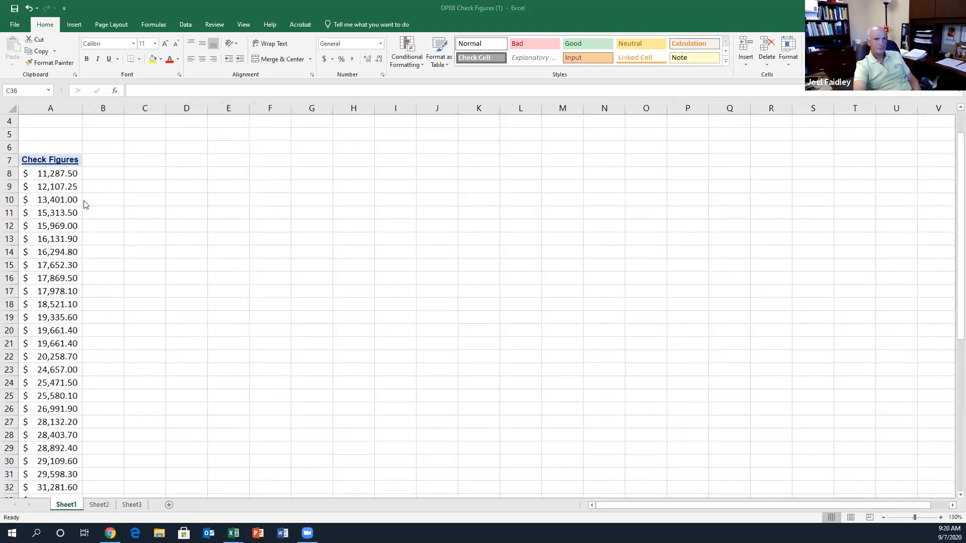
{"action": "left_click_drag", "start_coordinate": [45, 174], "coordinate": [60, 475]}
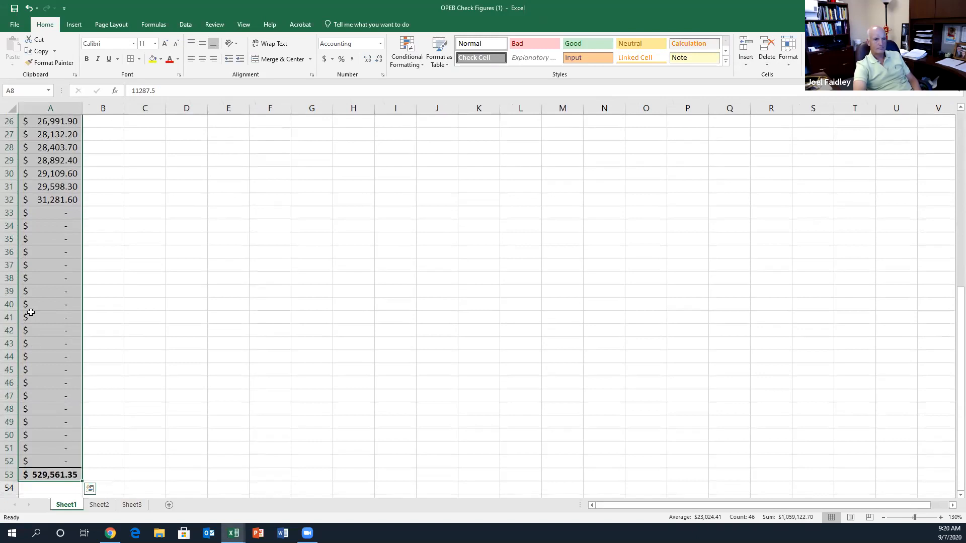
{"action": "right_click", "coordinate": [58, 301]}
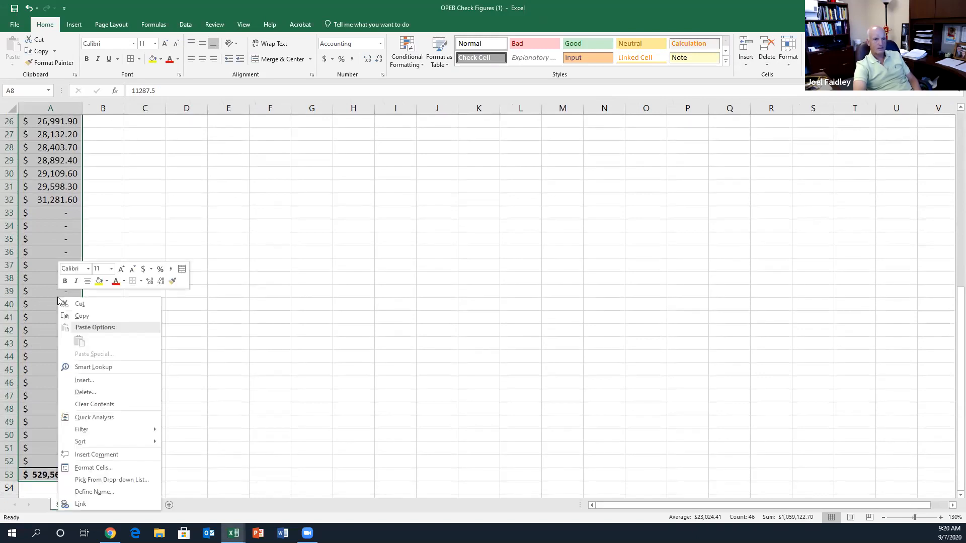
{"action": "left_click", "coordinate": [75, 317]}
{"action": "scroll", "coordinate": [73, 318], "scroll_direction": "up", "scroll_amount": 8}
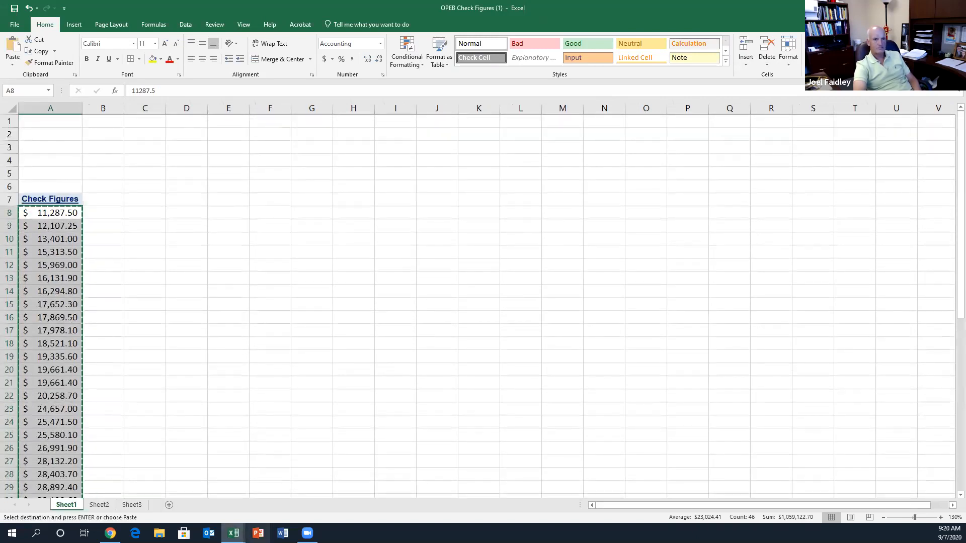
- Switch to the OPEB Excel Student Version (5) workbook and paste the copied check figures into Staff Profile starting at AZ8
{"action": "mouse_move", "coordinate": [233, 533]}
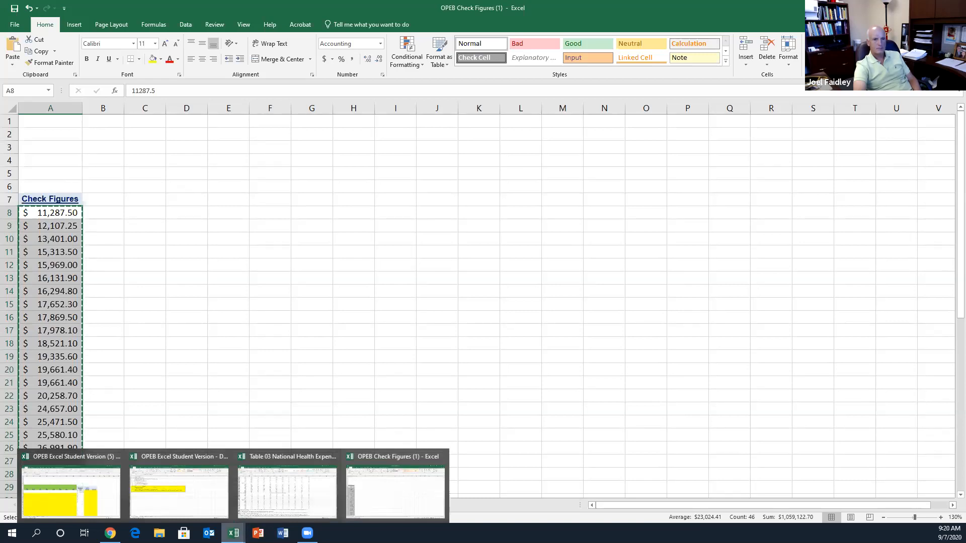
{"action": "left_click", "coordinate": [89, 497]}
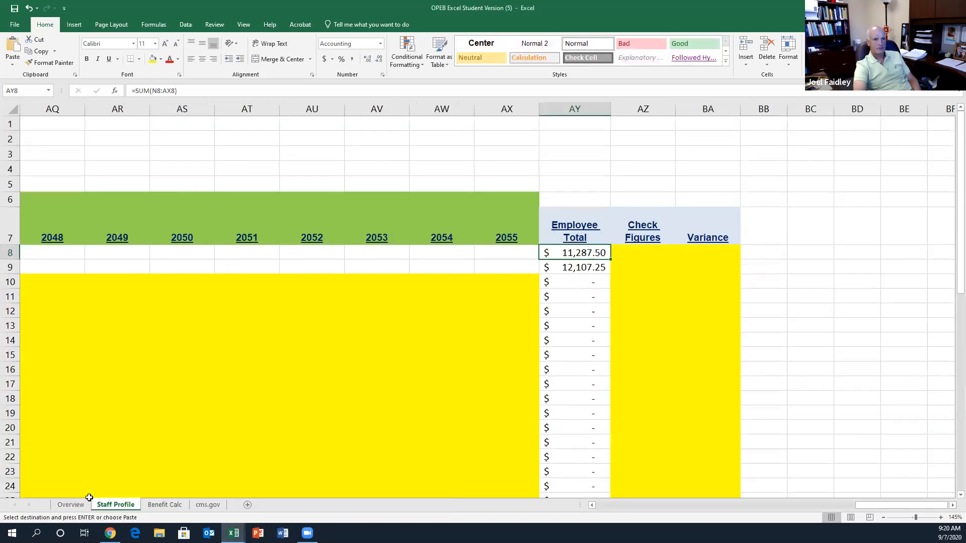
{"action": "left_click", "coordinate": [542, 17]}
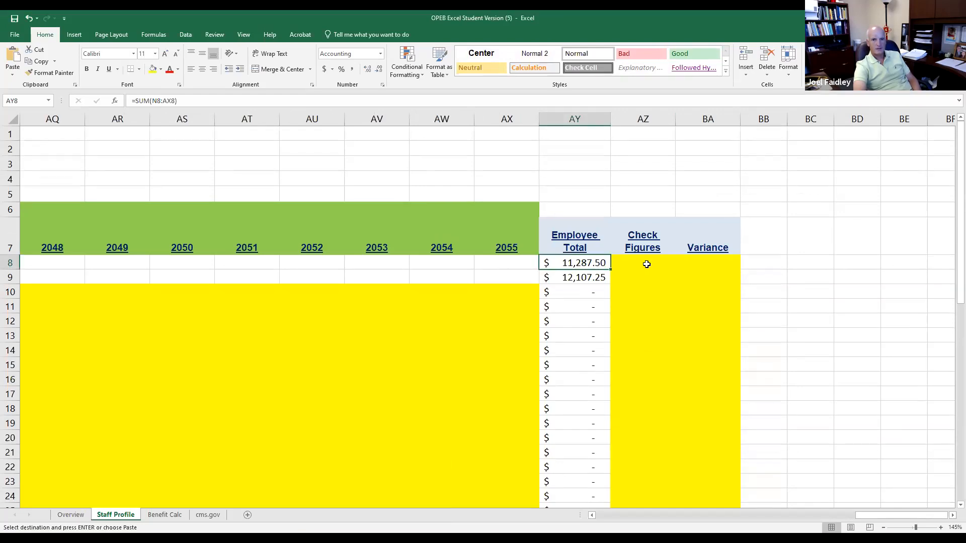
{"action": "left_click", "coordinate": [646, 263]}
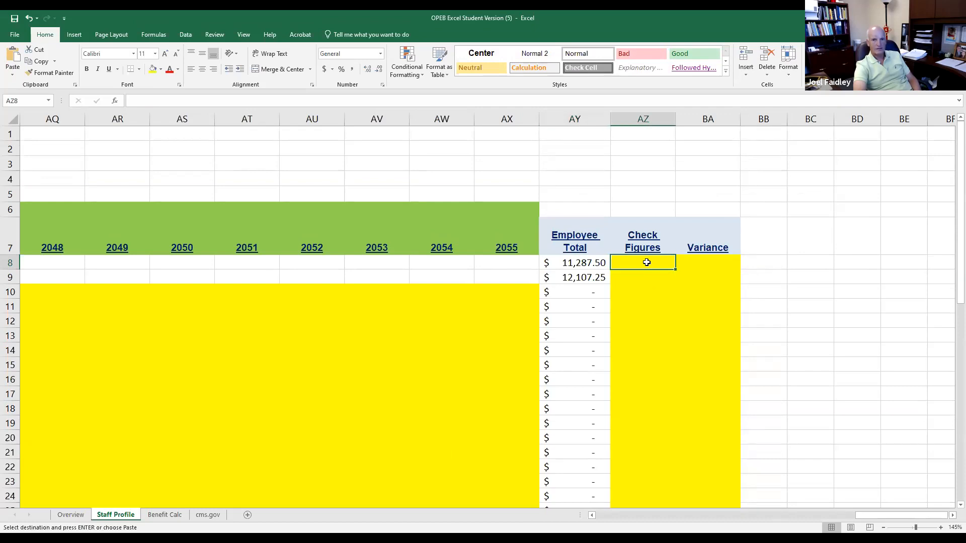
{"action": "right_click", "coordinate": [646, 262]}
{"action": "left_click", "coordinate": [681, 310]}
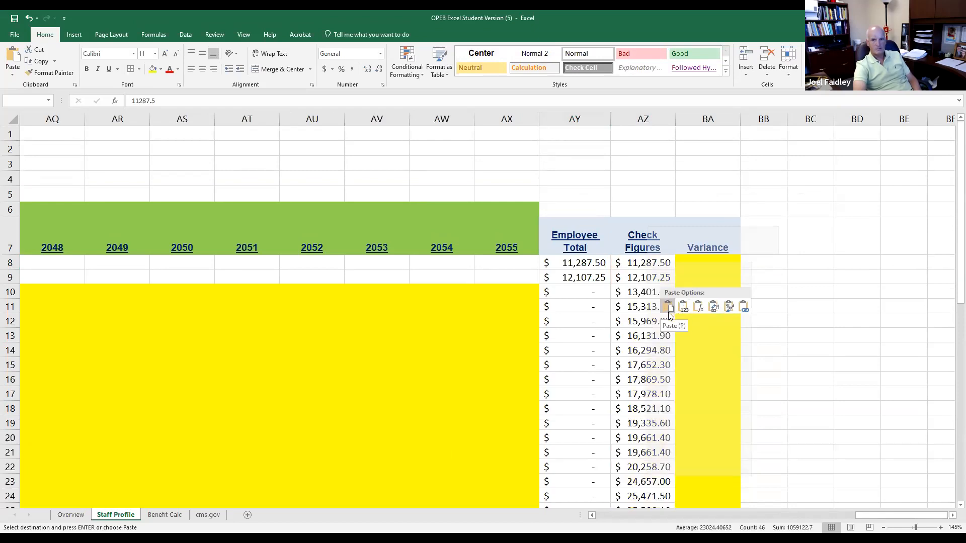
{"action": "left_click", "coordinate": [668, 307]}
- Widen column AZ slightly so the Check Figures total in AZ53 fits, and select that total
{"action": "scroll", "coordinate": [668, 313], "scroll_direction": "down", "scroll_amount": 7}
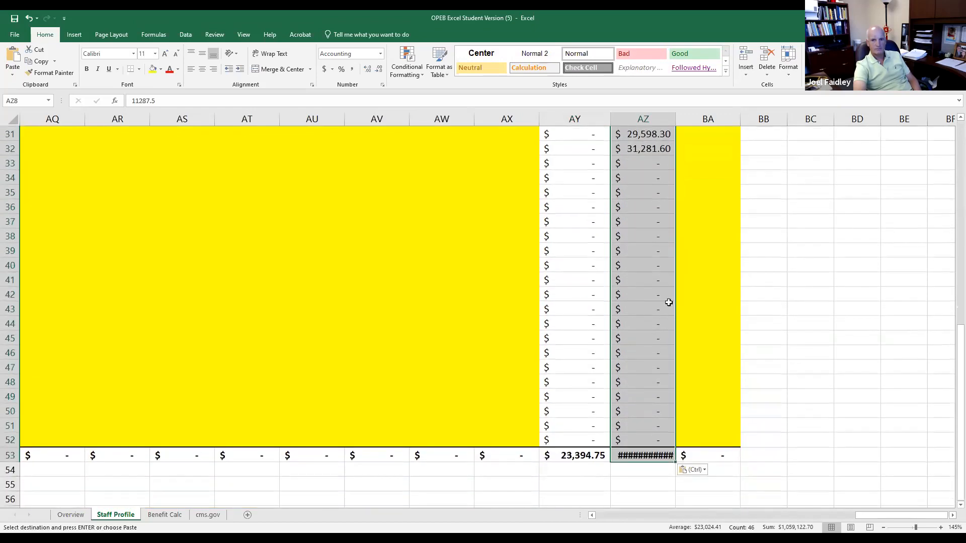
{"action": "left_click_drag", "start_coordinate": [674, 121], "coordinate": [682, 120]}
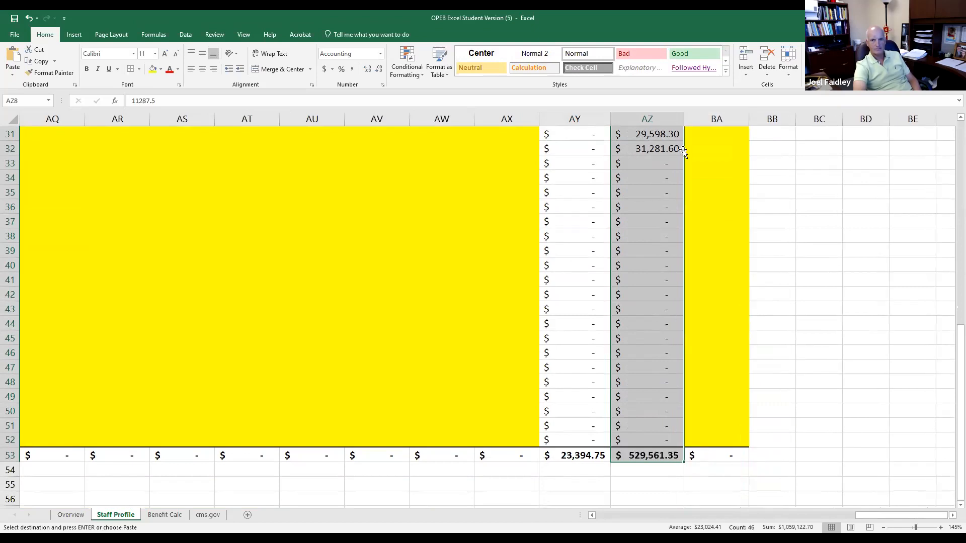
{"action": "left_click", "coordinate": [644, 455]}
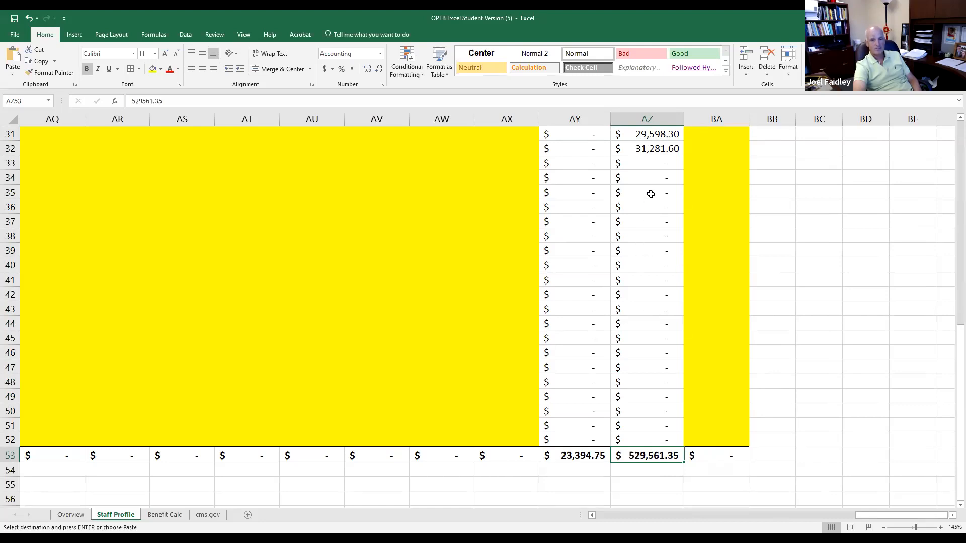
- Enter the variance formula =AY8-AZ8 in BA8 to subtract the check figure from the employee total
{"action": "scroll", "coordinate": [650, 194], "scroll_direction": "up", "scroll_amount": 10}
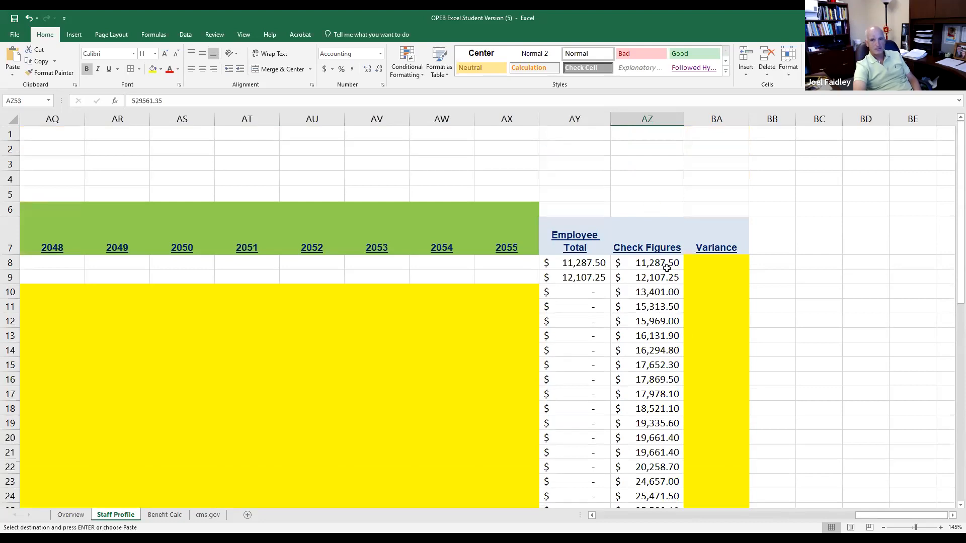
{"action": "left_click", "coordinate": [717, 265]}
{"action": "type", "text": "="}
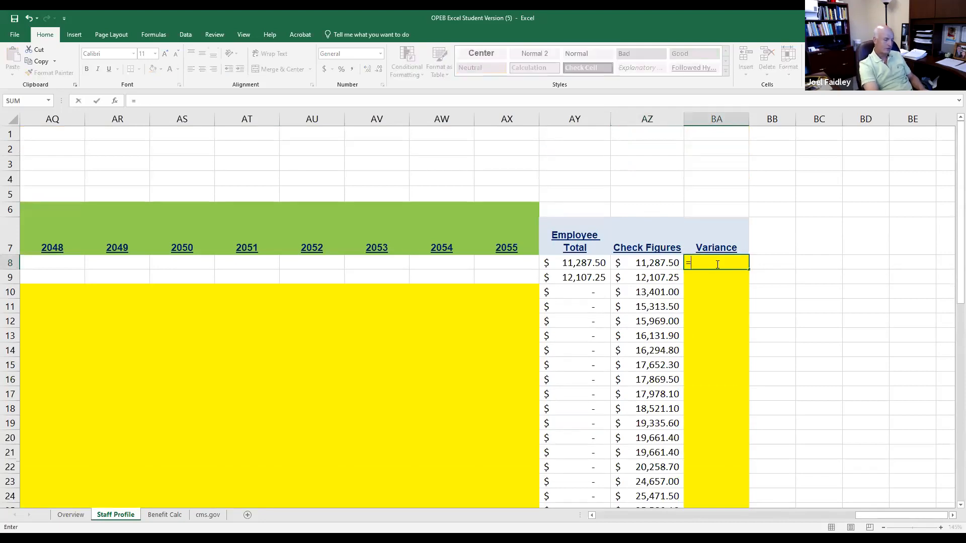
{"action": "key", "text": "Left"}
{"action": "key", "text": "Left"}
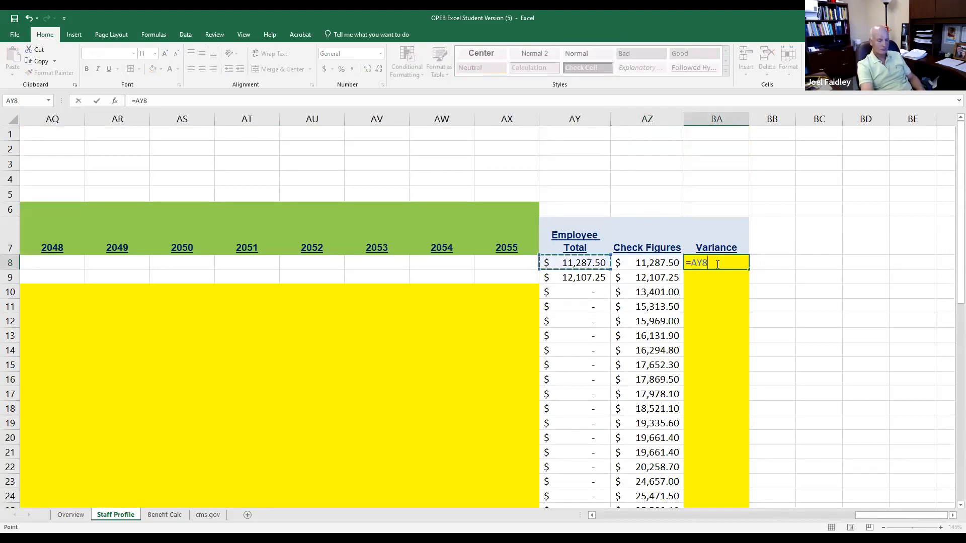
{"action": "type", "text": "-"}
{"action": "key", "text": "Left"}
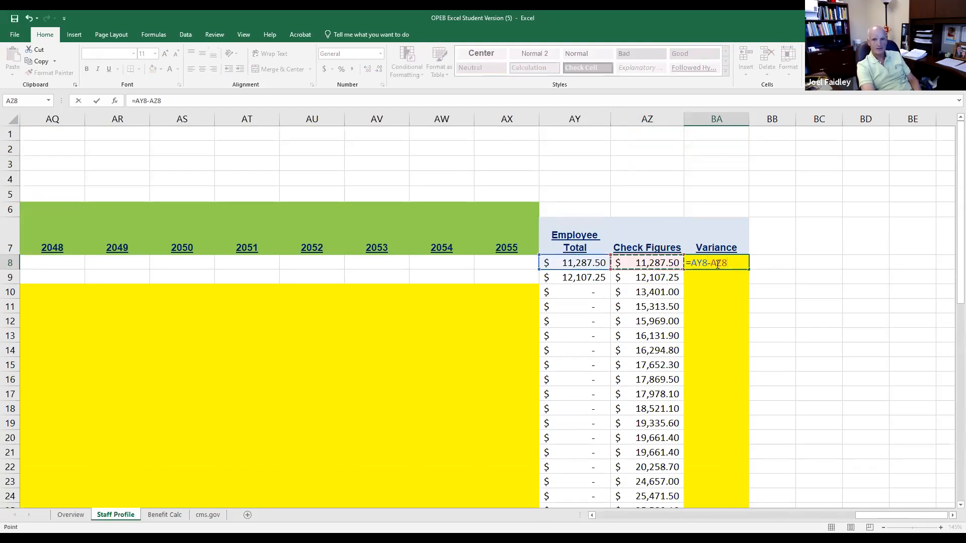
{"action": "key", "text": "ctrl+Return"}
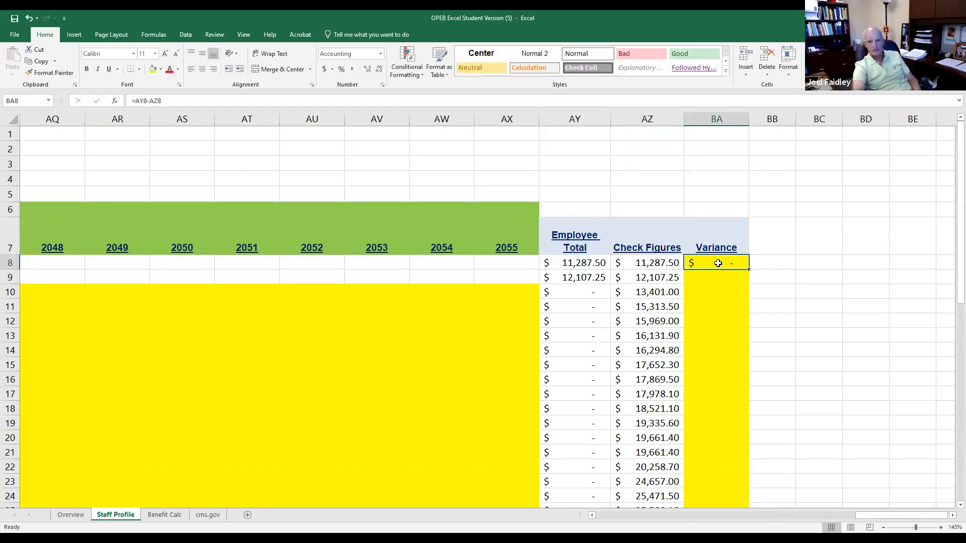
- Fill the BA8 variance formula down the Variance column through BA52
{"action": "right_click", "coordinate": [718, 264]}
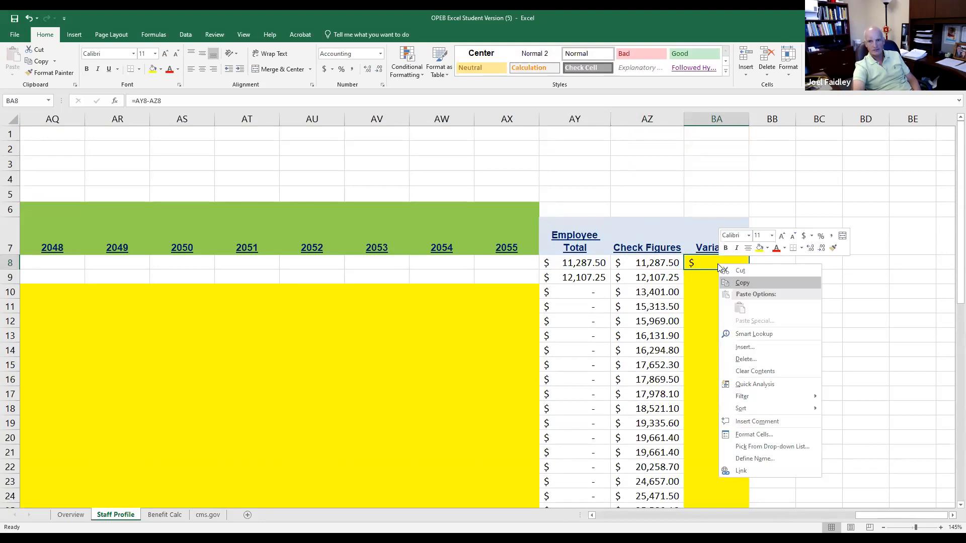
{"action": "left_click", "coordinate": [742, 283]}
{"action": "left_click_drag", "start_coordinate": [749, 270], "coordinate": [735, 478]}
{"action": "left_click", "coordinate": [725, 401]}
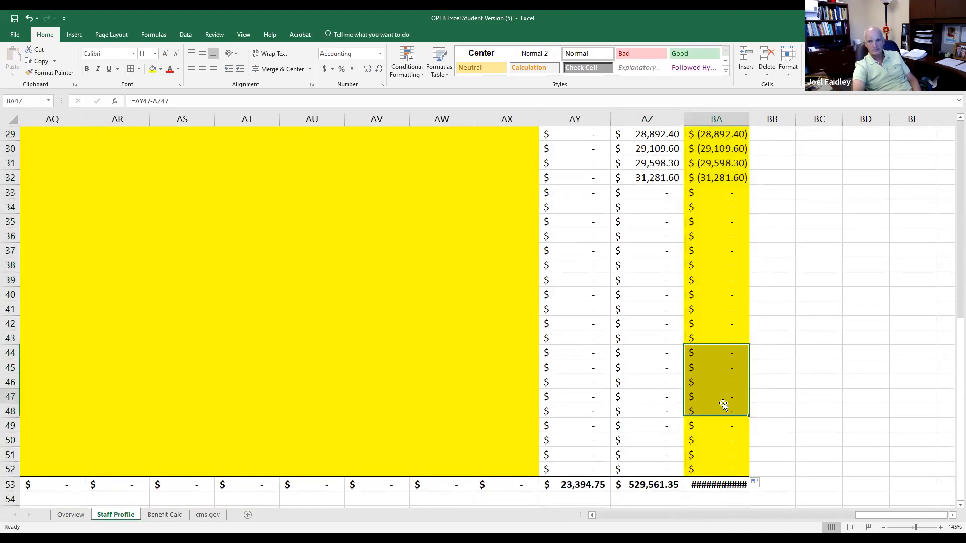
{"action": "scroll", "coordinate": [724, 405], "scroll_direction": "up", "scroll_amount": 9}
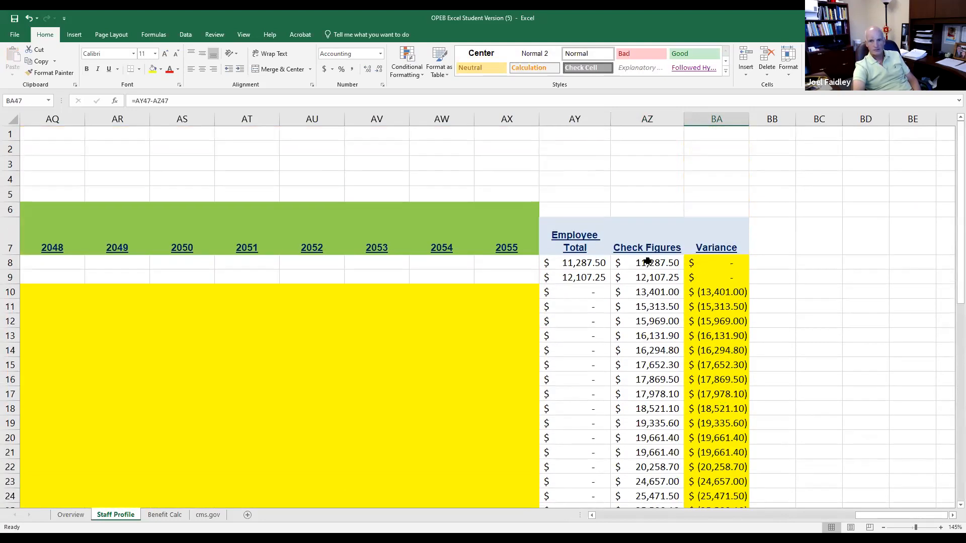
- Compare the second employee's total, check figure and variance in row 9, and trace the row back to the employee name in column A
{"action": "left_click", "coordinate": [644, 275]}
{"action": "key", "text": "Right"}
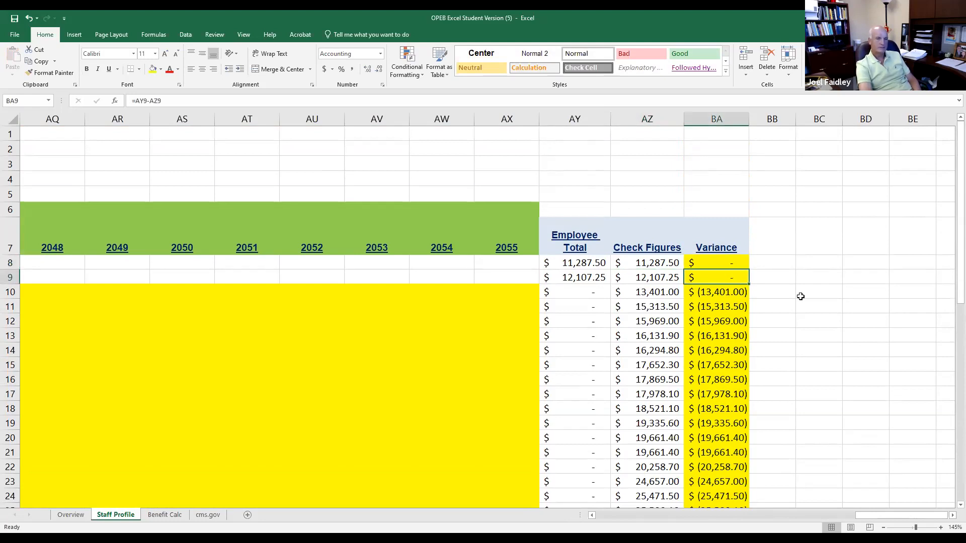
{"action": "key", "text": "Left"}
{"action": "key", "text": "Left"}
{"action": "key", "text": "Right"}
{"action": "key", "text": "Right"}
{"action": "key", "text": "Left"}
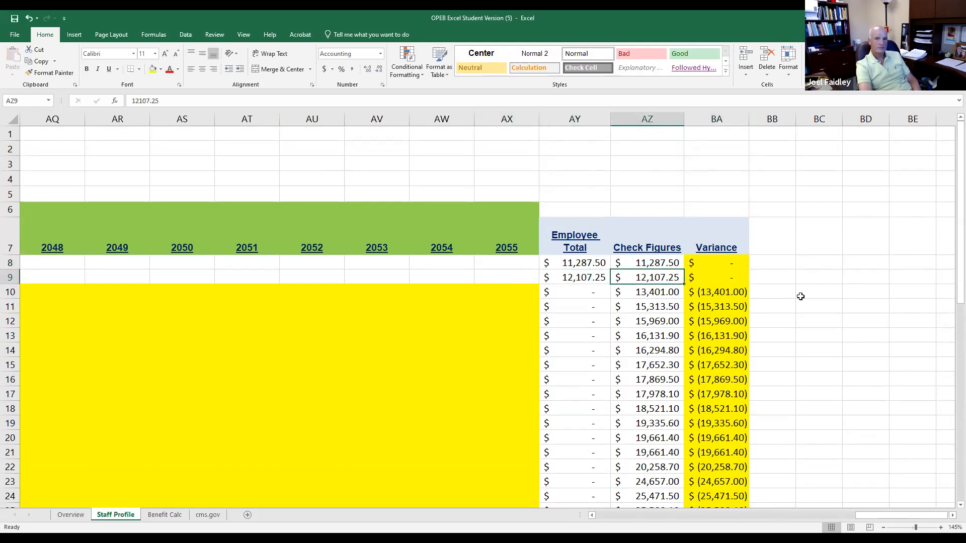
{"action": "key", "text": "Left"}
{"action": "key", "text": "Left"}
{"action": "key", "text": "Left"}
{"action": "key", "text": "Left"}
{"action": "key", "text": "Left"}
{"action": "key", "text": "Left"}
{"action": "key", "text": "Left"}
{"action": "key", "text": "Left"}
{"action": "key", "text": "Left"}
{"action": "key", "text": "Left"}
{"action": "key", "text": "Left"}
{"action": "key", "text": "Left"}
{"action": "key", "text": "Left"}
{"action": "key", "text": "Left"}
{"action": "key", "text": "Left"}
{"action": "key", "text": "Left"}
{"action": "key", "text": "Left"}
{"action": "key", "text": "Left"}
{"action": "key", "text": "Left"}
{"action": "key", "text": "Left"}
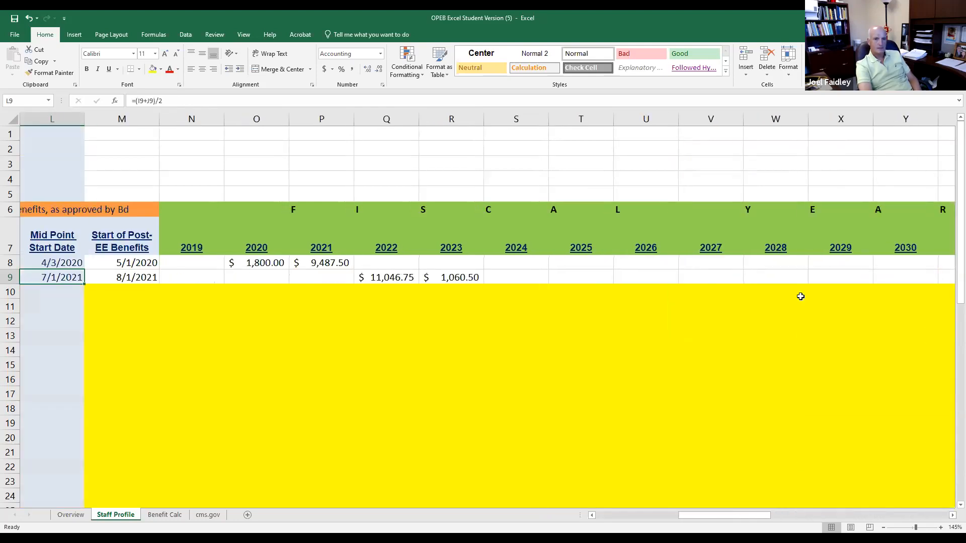
{"action": "key", "text": "Left"}
{"action": "key", "text": "Left"}
{"action": "key", "text": "Left"}
{"action": "key", "text": "Left"}
{"action": "key", "text": "Left"}
{"action": "key", "text": "Left"}
{"action": "key", "text": "Left"}
{"action": "key", "text": "Left"}
{"action": "key", "text": "Left"}
{"action": "key", "text": "Left"}
{"action": "key", "text": "Left"}
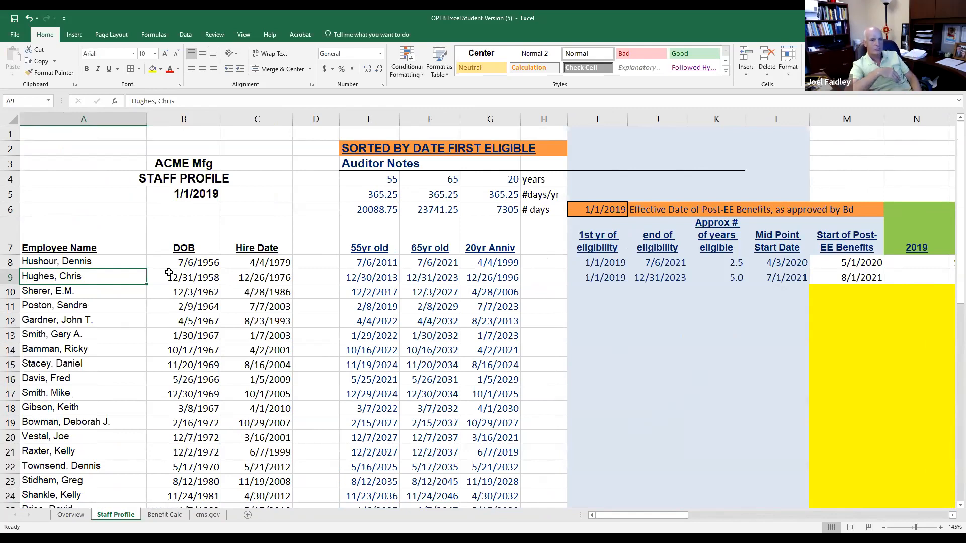
- Examine the age and eligibility dates for the first two employees and follow row 9 across to the fiscal-year columns
{"action": "left_click", "coordinate": [372, 259]}
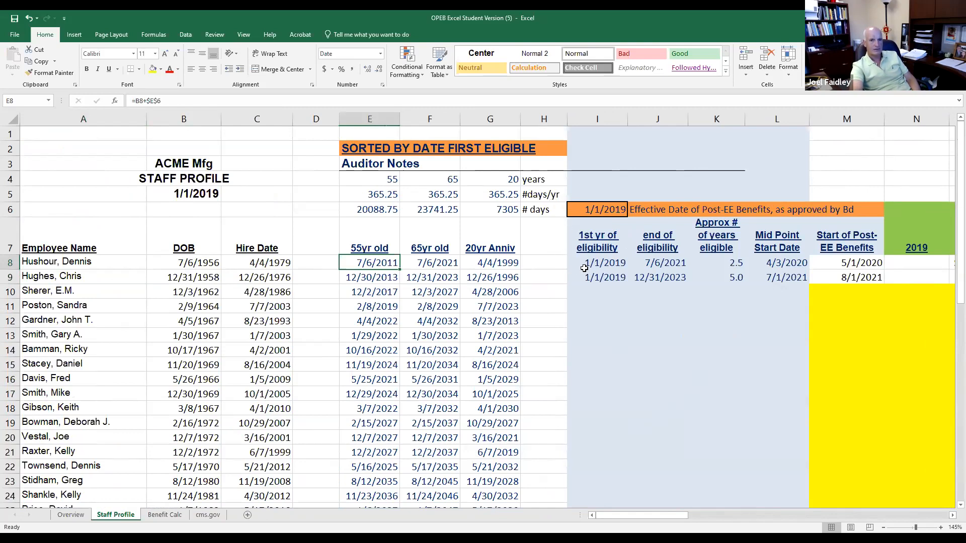
{"action": "left_click", "coordinate": [609, 278]}
{"action": "key", "text": "Right"}
{"action": "key", "text": "Right"}
{"action": "key", "text": "Right"}
{"action": "key", "text": "Right"}
{"action": "key", "text": "Right"}
{"action": "key", "text": "Right"}
{"action": "key", "text": "Right"}
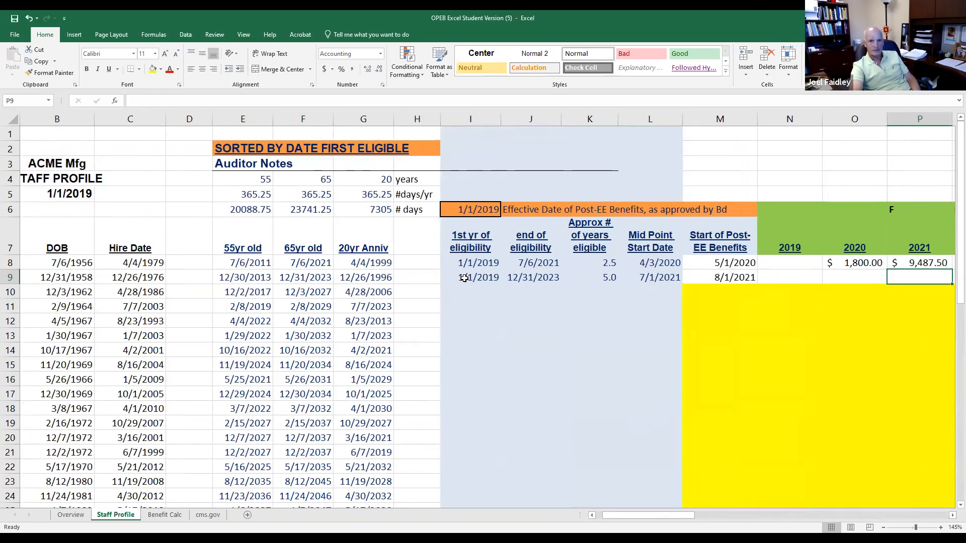
- Fill the eligibility, midpoint and benefit start cells in I9:M9 down through row 52
{"action": "left_click_drag", "start_coordinate": [464, 278], "coordinate": [699, 277]}
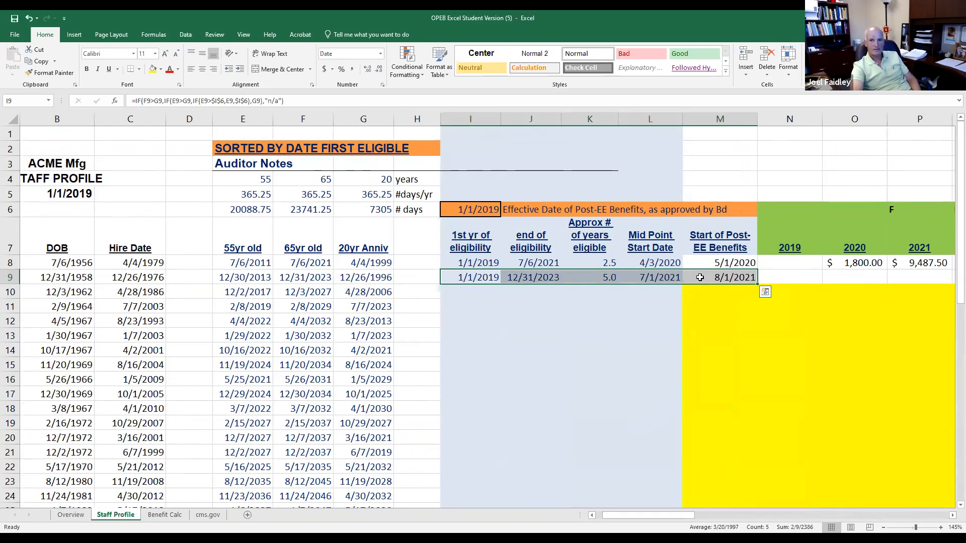
{"action": "right_click", "coordinate": [700, 278]}
{"action": "left_click", "coordinate": [727, 309]}
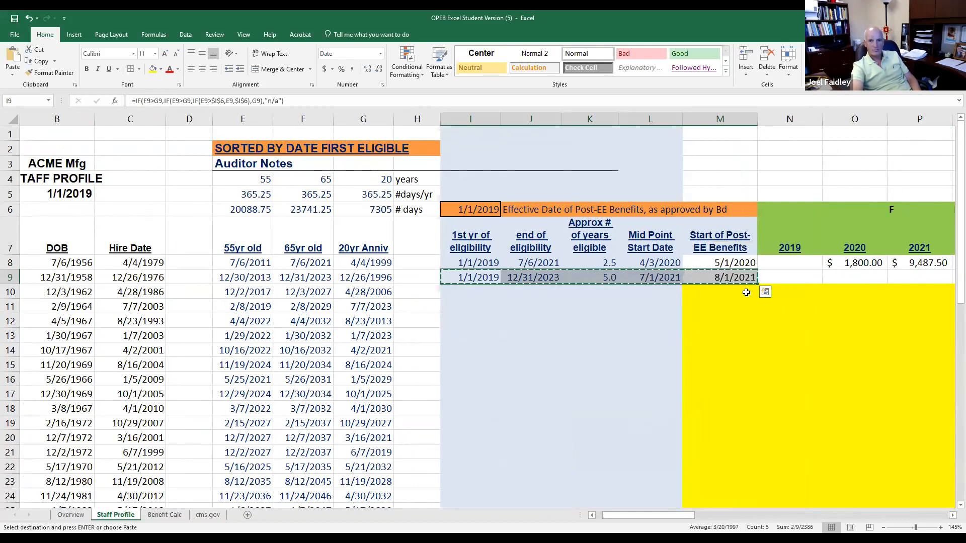
{"action": "left_click_drag", "start_coordinate": [759, 283], "coordinate": [759, 290]}
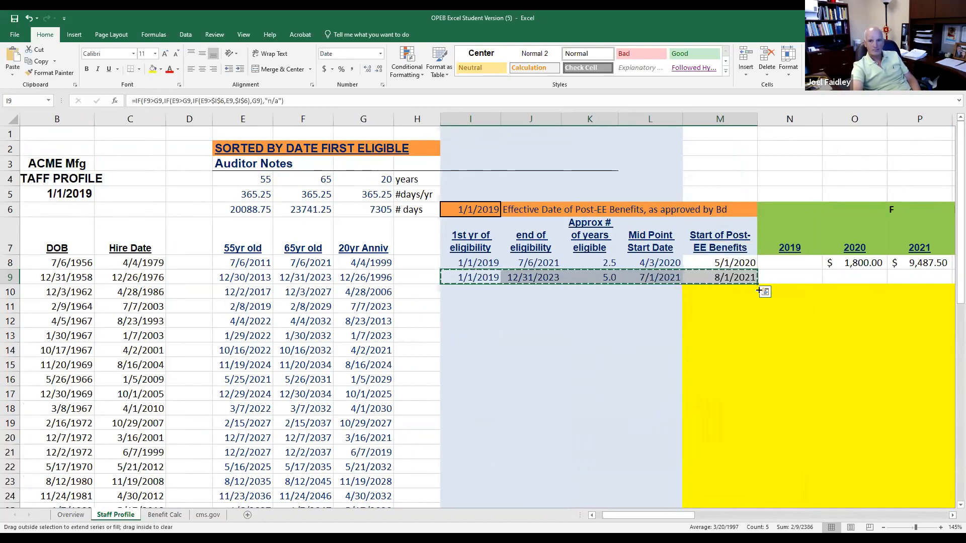
{"action": "left_click_drag", "start_coordinate": [789, 486], "coordinate": [762, 473]}
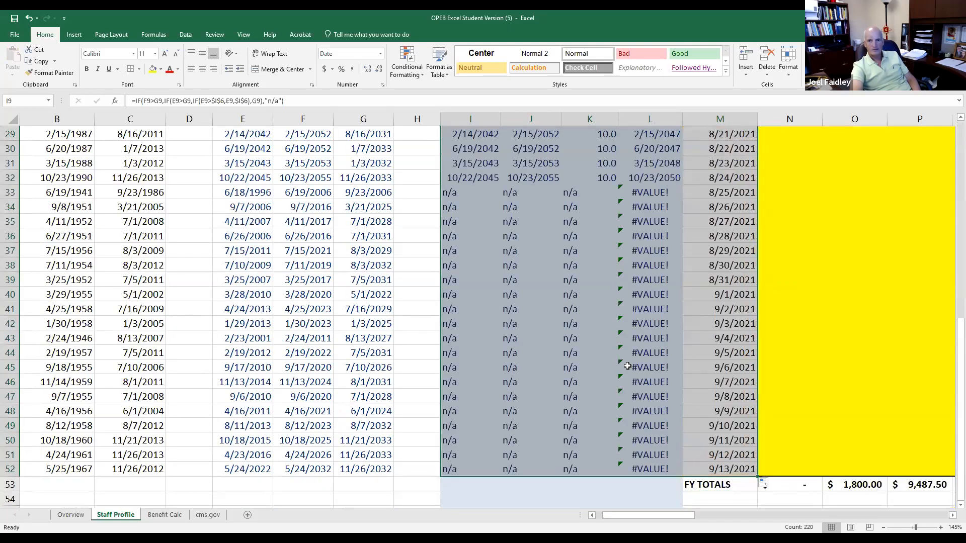
{"action": "scroll", "coordinate": [627, 365], "scroll_direction": "up", "scroll_amount": 8}
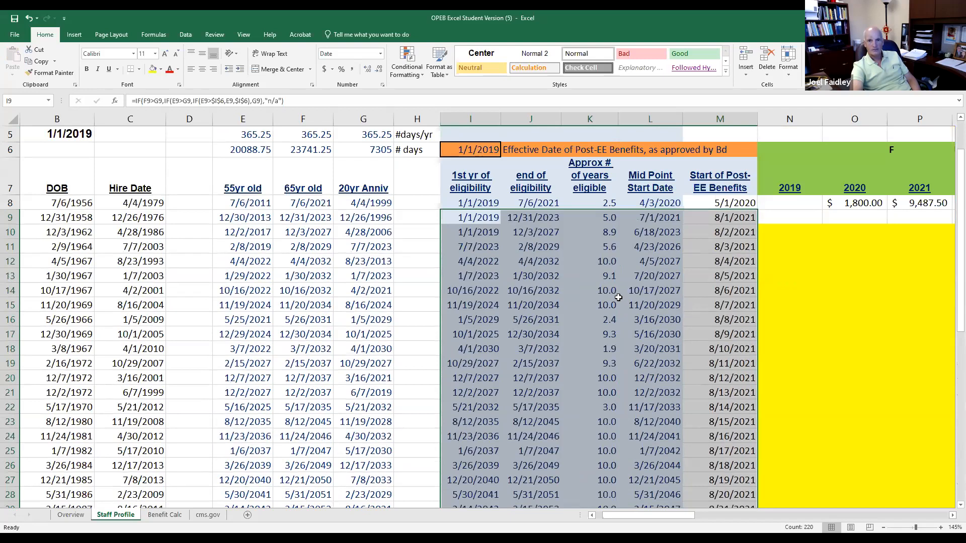
{"action": "left_click", "coordinate": [619, 299]}
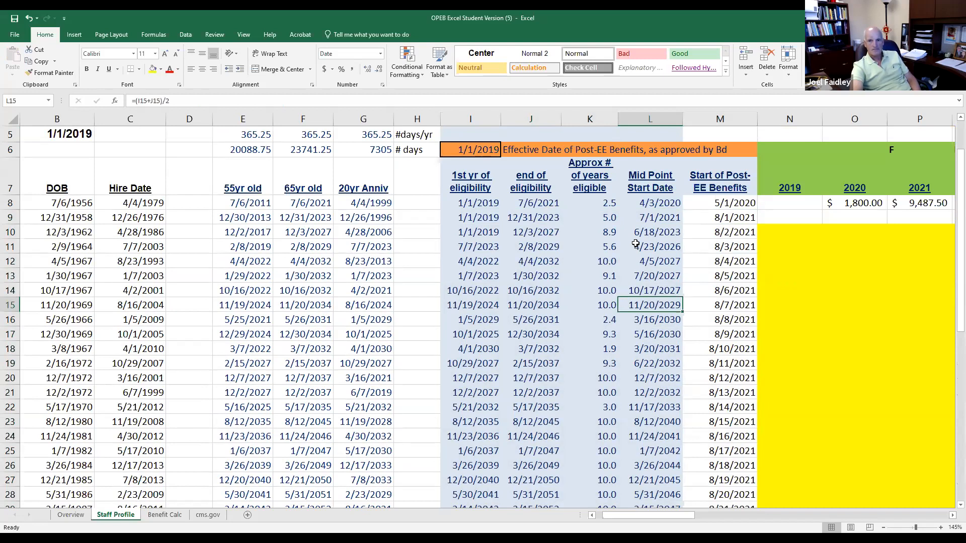
- Clear the auto-filled Start of Post-EE Benefits dates from M10 downward
{"action": "left_click_drag", "start_coordinate": [719, 232], "coordinate": [724, 470]}
{"action": "key", "text": "Delete"}
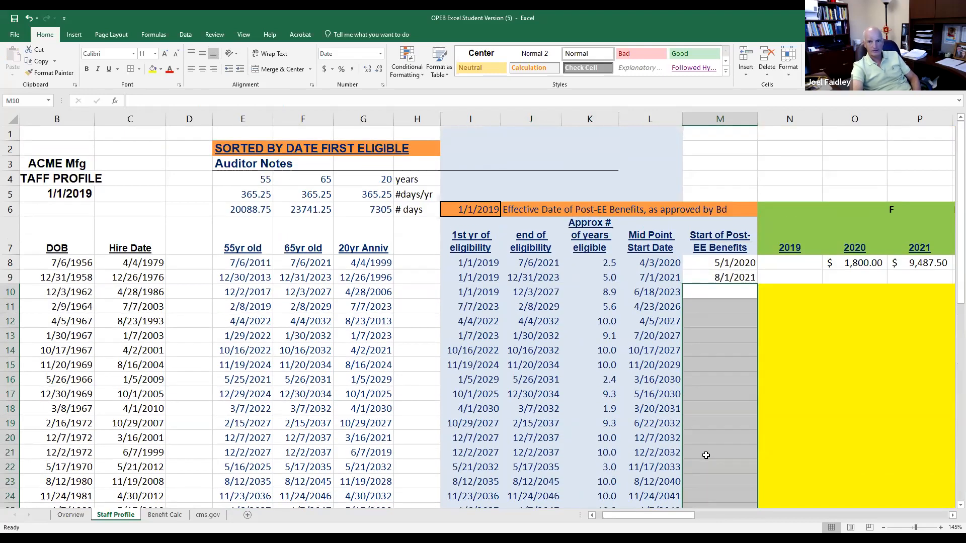
{"action": "left_click", "coordinate": [711, 421]}
- Compare the first employee's Mid Point Start Date in L8 with the Start of Post-EE Benefits date in M8
{"action": "left_click", "coordinate": [717, 293]}
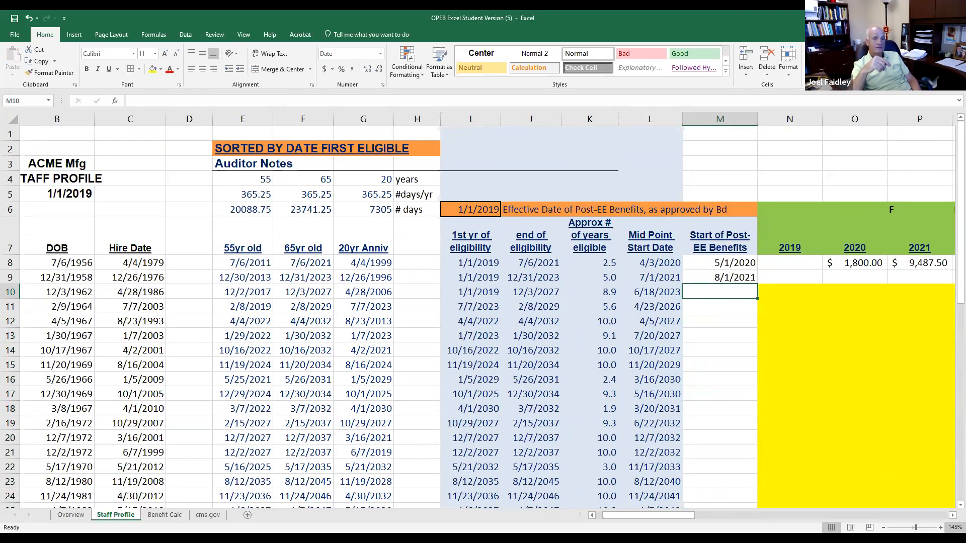
{"action": "left_click", "coordinate": [650, 292]}
{"action": "key", "text": "Up"}
{"action": "key", "text": "Up"}
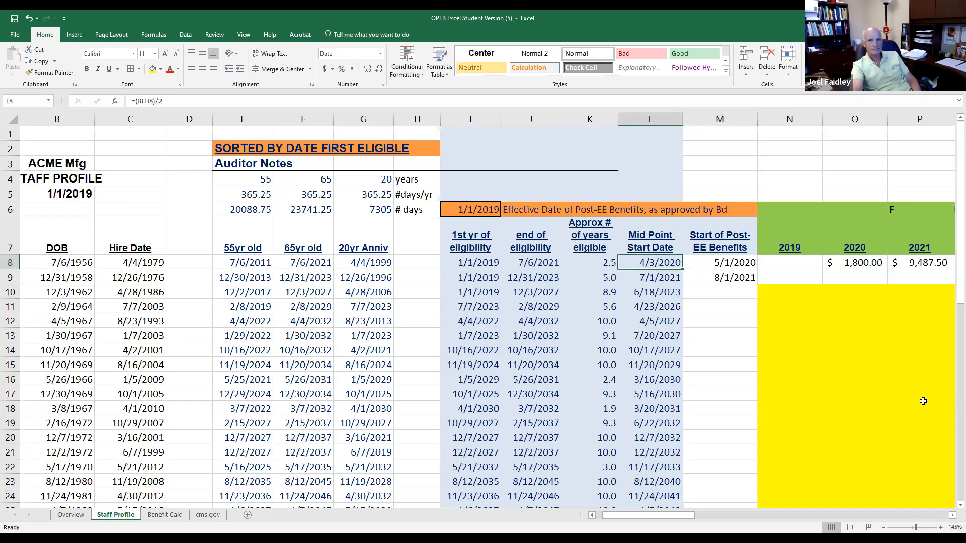
{"action": "left_click", "coordinate": [538, 36]}
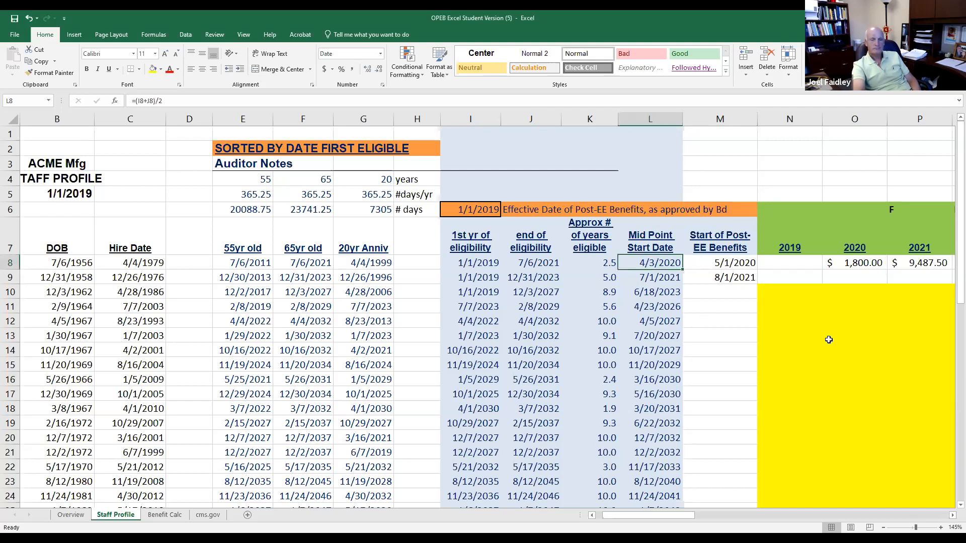
{"action": "key", "text": "Right"}
{"action": "key", "text": "Left"}
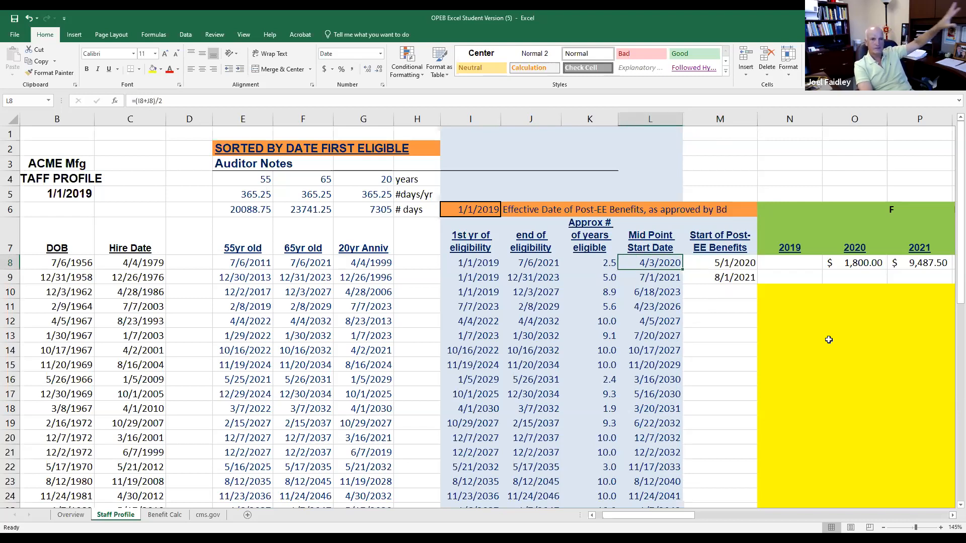
{"action": "key", "text": "Right"}
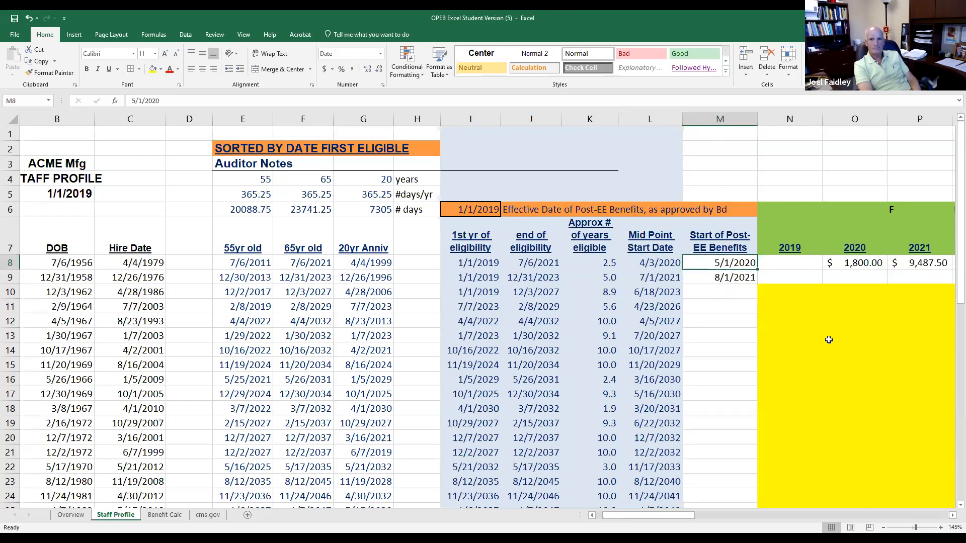
{"action": "key", "text": "Left"}
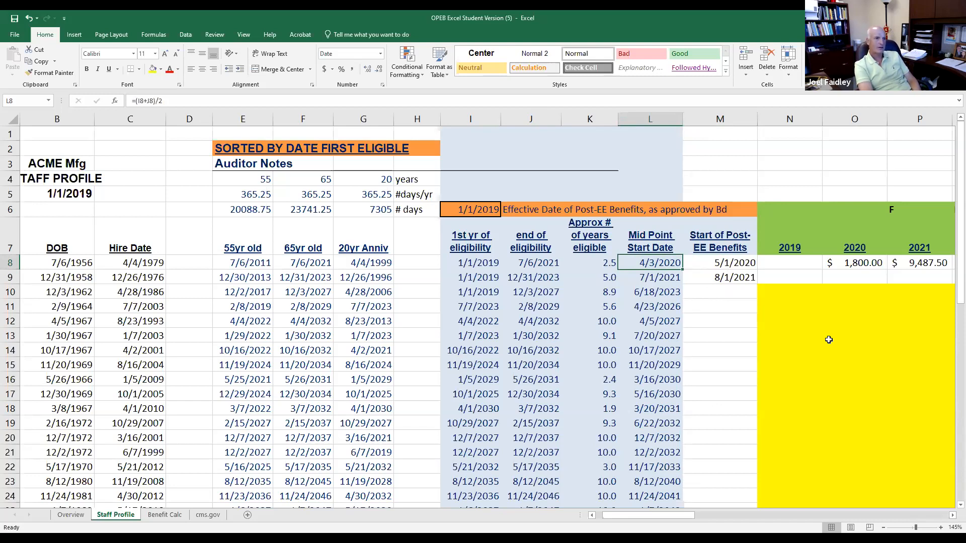
- Enter 7/1/2023 as the third employee's Start of Post-EE Benefits date in M10, following the pattern of the two dates above
{"action": "key", "text": "Right"}
{"action": "key", "text": "Left"}
{"action": "key", "text": "Right"}
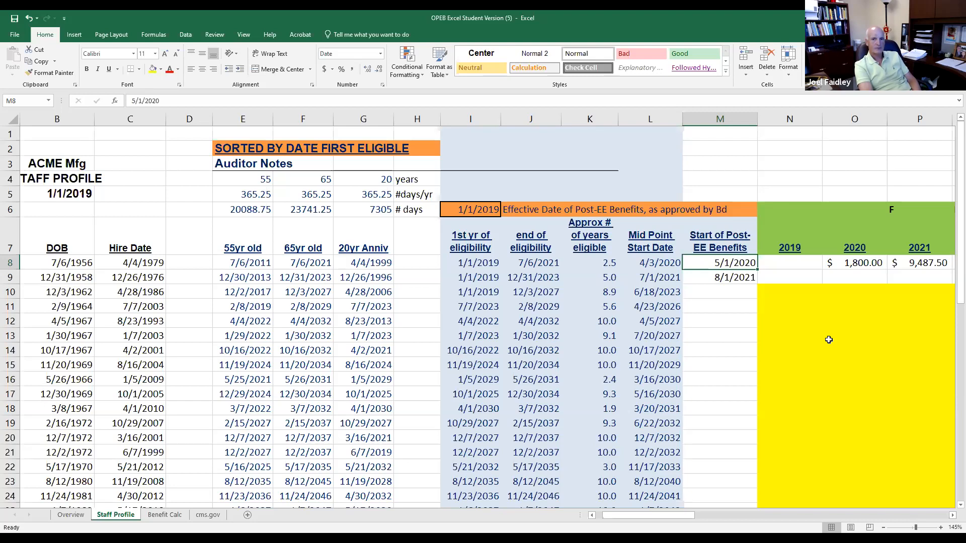
{"action": "key", "text": "Down"}
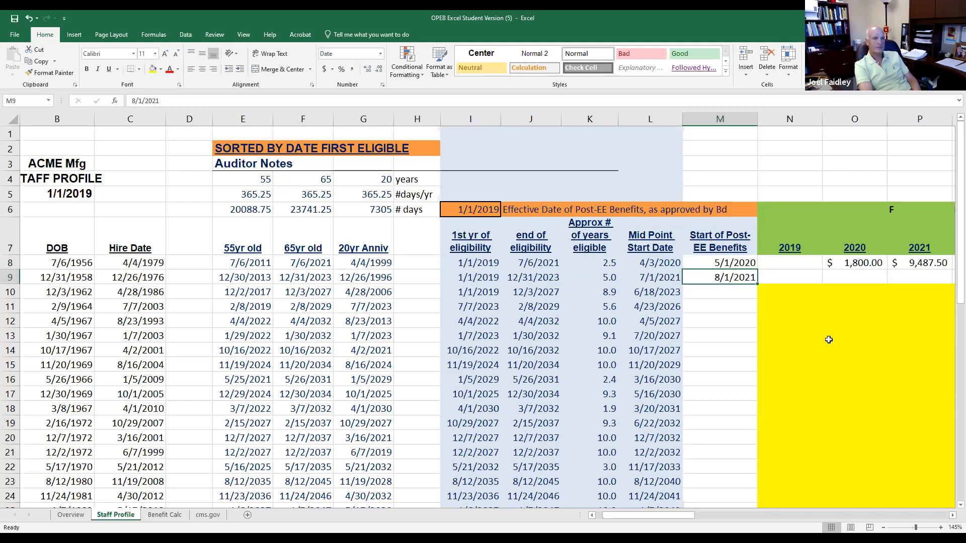
{"action": "key", "text": "Down"}
{"action": "key", "text": "Right"}
{"action": "key", "text": "Left"}
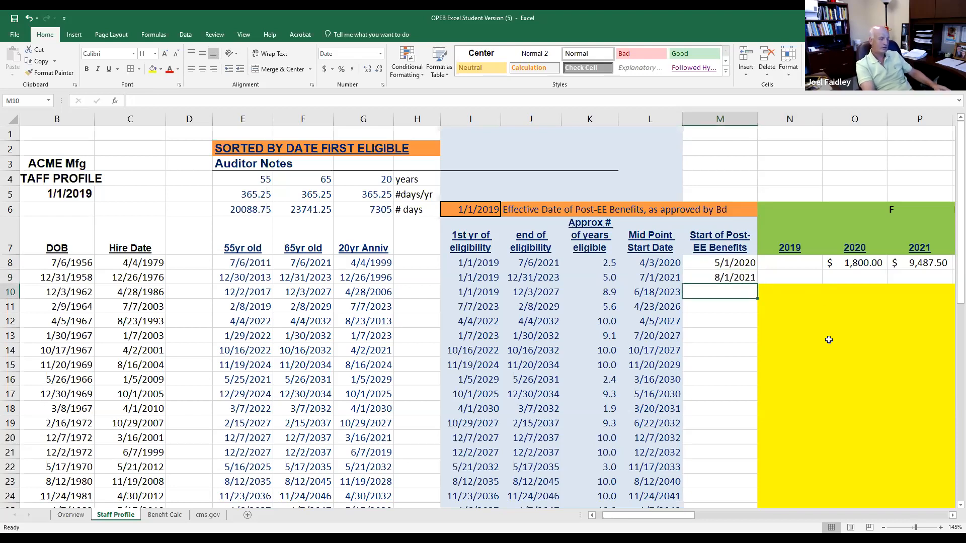
{"action": "type", "text": "7"}
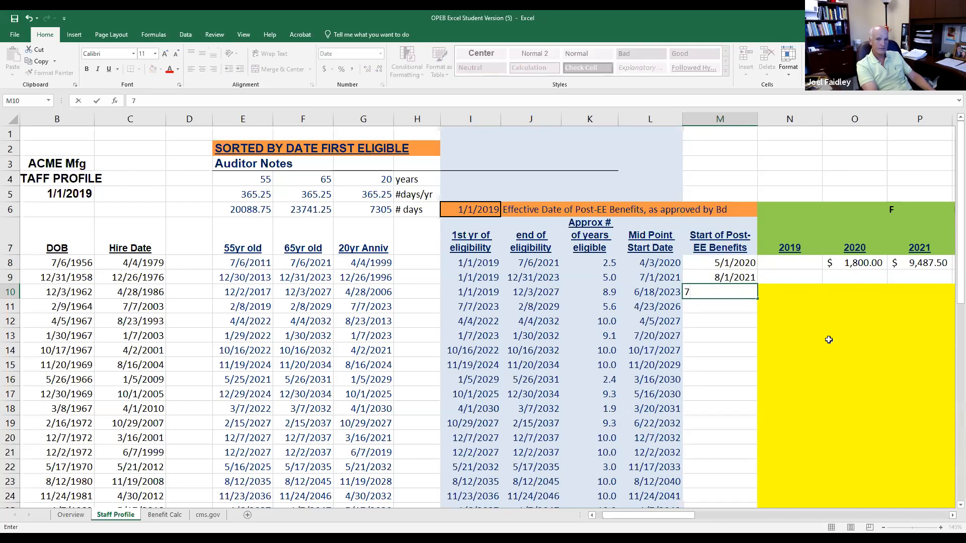
{"action": "type", "text": "/1/2023"}
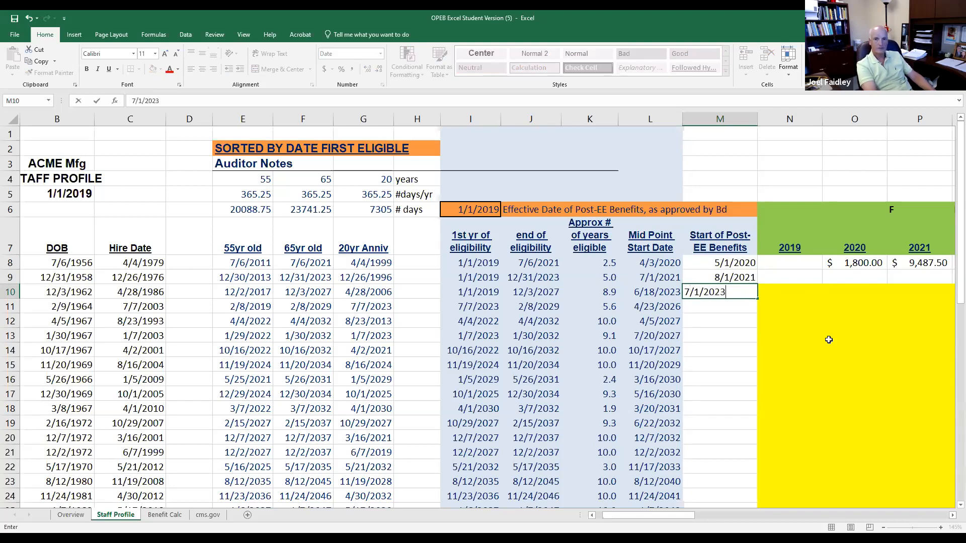
{"action": "key", "text": "Return"}
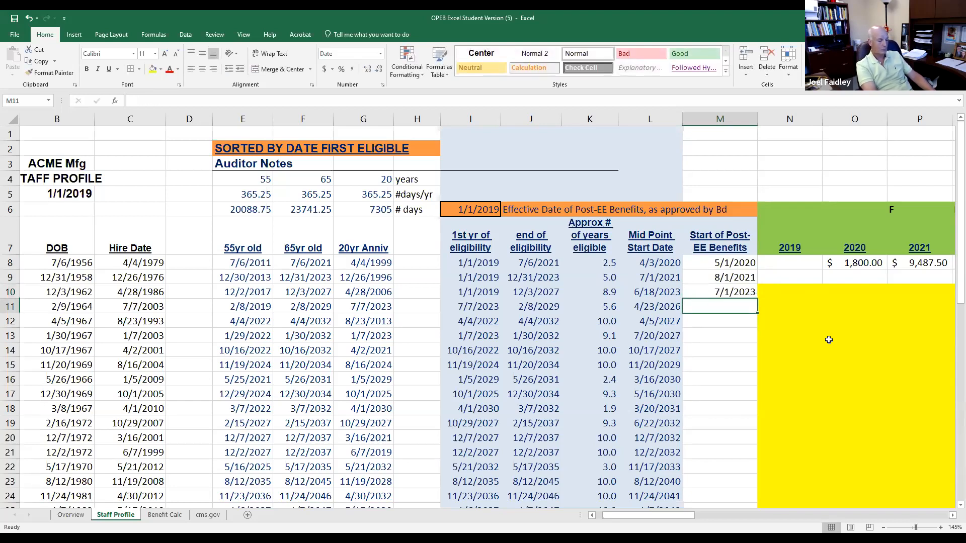
- Enter the Start of Post-EE Benefits dates 5/1/2026 in M11 and 5/1/2027 in M12
{"action": "type", "text": "5/1/"}
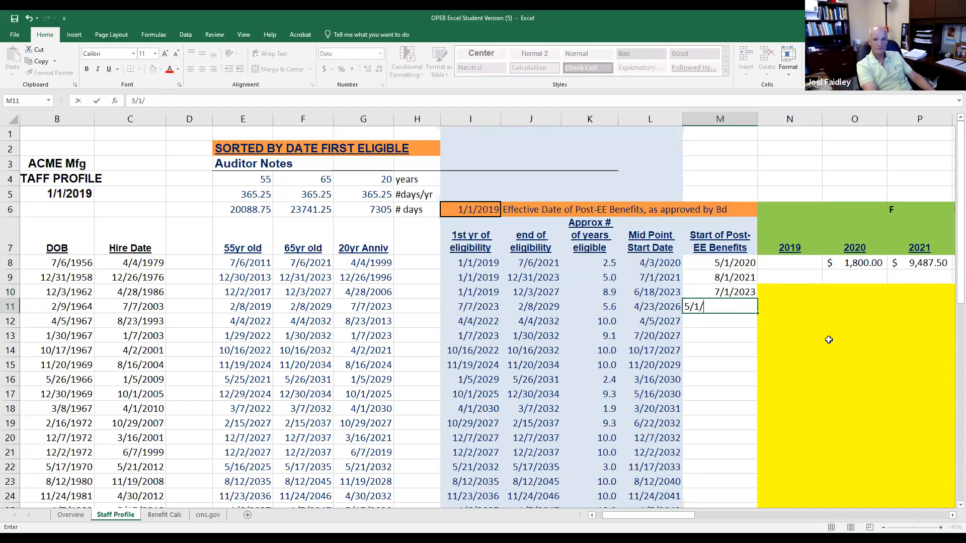
{"action": "type", "text": "2026"}
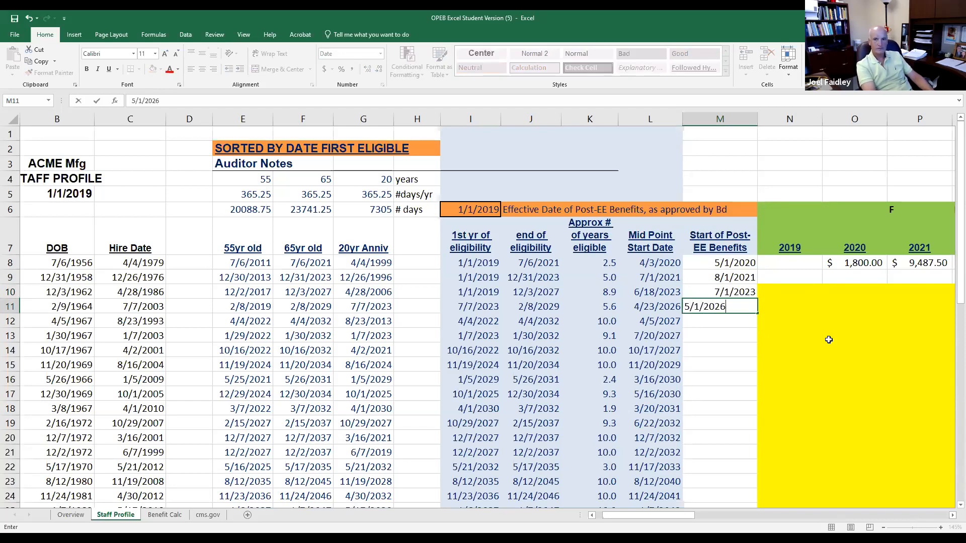
{"action": "key", "text": "Return"}
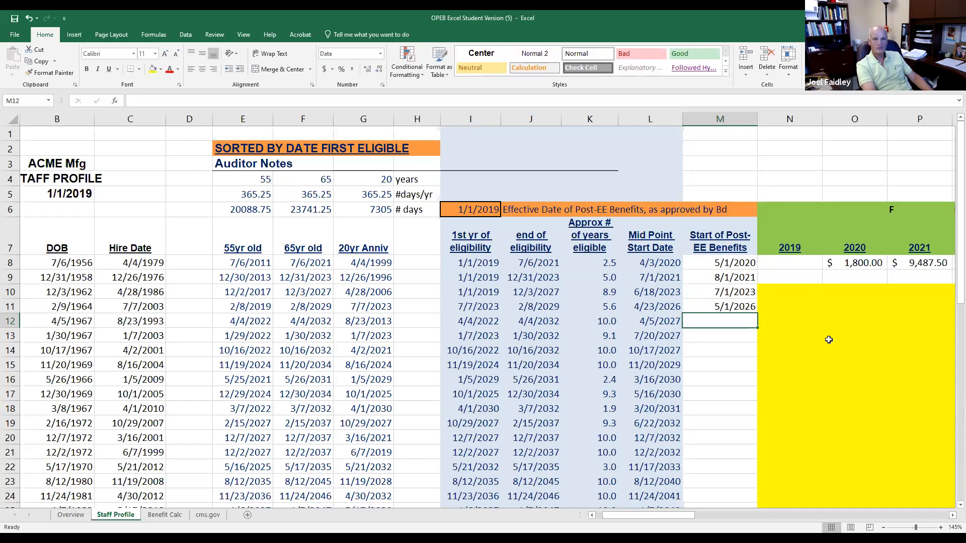
{"action": "type", "text": "5/1/2027"}
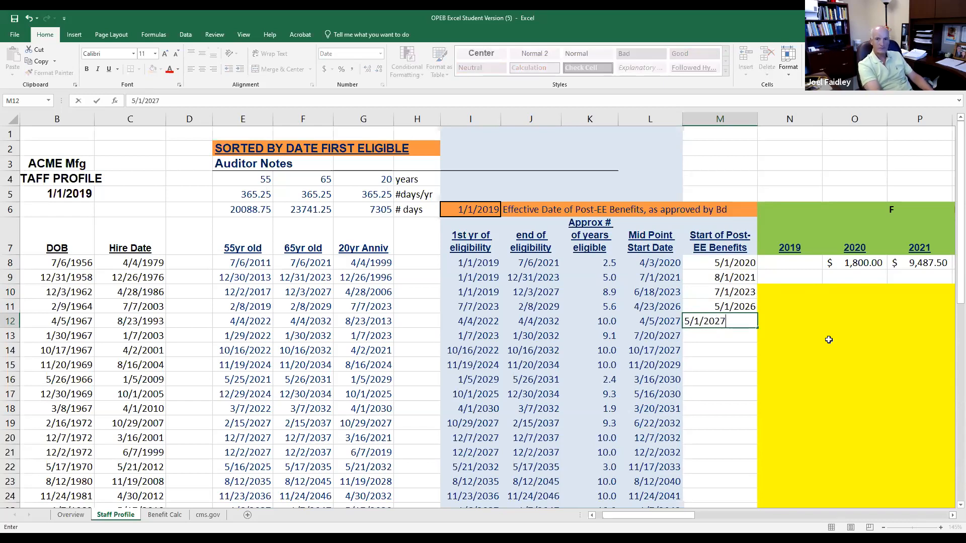
{"action": "key", "text": "Return"}
{"action": "key", "text": "Return"}
{"action": "key", "text": "Return"}
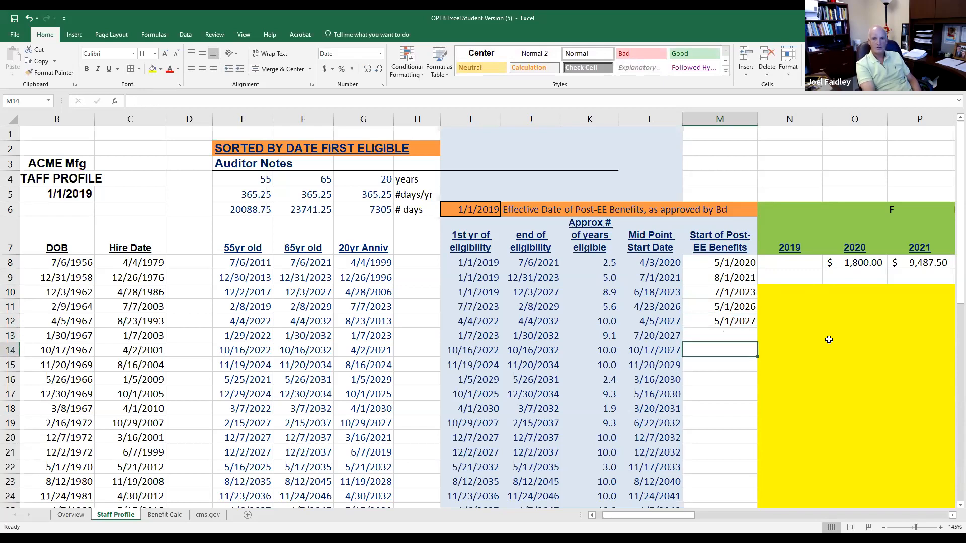
- Look down the Start of Post-EE Benefits column to see which remaining employees still need a date, and return to the entered dates
{"action": "key", "text": "Down"}
{"action": "key", "text": "Down"}
{"action": "key", "text": "Down"}
{"action": "key", "text": "Down"}
{"action": "key", "text": "Down"}
{"action": "key", "text": "Down"}
{"action": "key", "text": "Down"}
{"action": "key", "text": "Down"}
{"action": "key", "text": "Down"}
{"action": "key", "text": "Down"}
{"action": "key", "text": "Down"}
{"action": "key", "text": "Down"}
{"action": "key", "text": "Down"}
{"action": "key", "text": "Down"}
{"action": "key", "text": "Down"}
{"action": "key", "text": "Down"}
{"action": "key", "text": "Down"}
{"action": "key", "text": "Down"}
{"action": "key", "text": "Down"}
{"action": "key", "text": "Down"}
{"action": "key", "text": "Up"}
{"action": "key", "text": "Up"}
{"action": "key", "text": "Up"}
{"action": "key", "text": "Up"}
{"action": "key", "text": "Up"}
{"action": "key", "text": "Up"}
{"action": "key", "text": "Up"}
{"action": "key", "text": "Up"}
{"action": "key", "text": "Up"}
{"action": "key", "text": "Up"}
{"action": "key", "text": "Up"}
{"action": "key", "text": "Up"}
{"action": "key", "text": "Up"}
{"action": "key", "text": "Up"}
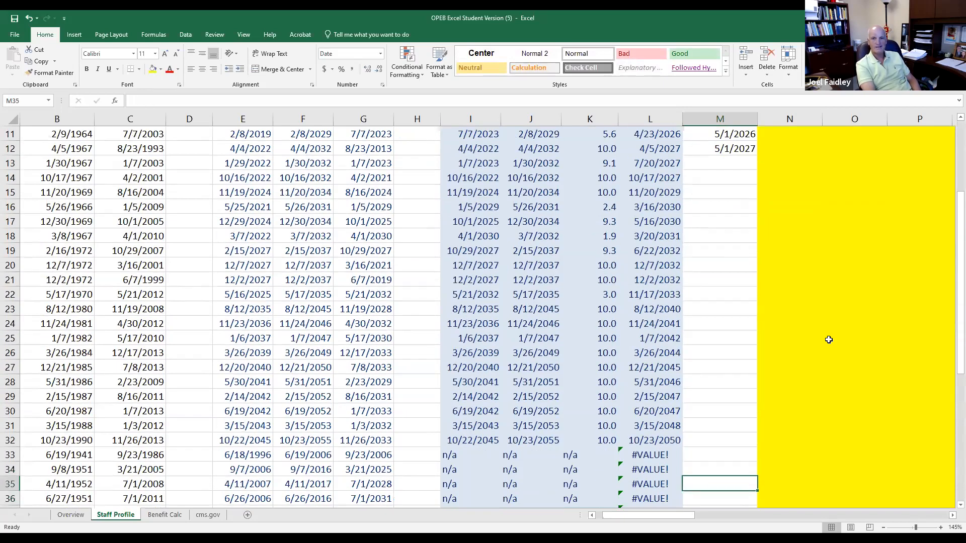
{"action": "key", "text": "Up"}
{"action": "key", "text": "Up"}
{"action": "key", "text": "Up"}
{"action": "key", "text": "Up"}
{"action": "key", "text": "Up"}
{"action": "key", "text": "Up"}
{"action": "key", "text": "Up"}
{"action": "key", "text": "Up"}
{"action": "key", "text": "Up"}
{"action": "key", "text": "Up"}
{"action": "key", "text": "Up"}
{"action": "key", "text": "Up"}
{"action": "key", "text": "Up"}
{"action": "key", "text": "Up"}
{"action": "key", "text": "Up"}
{"action": "key", "text": "Up"}
{"action": "key", "text": "Up"}
{"action": "key", "text": "Up"}
{"action": "key", "text": "Up"}
{"action": "key", "text": "Up"}
{"action": "key", "text": "Down"}
{"action": "key", "text": "Down"}
{"action": "key", "text": "Down"}
{"action": "key", "text": "Down"}
{"action": "key", "text": "Down"}
{"action": "key", "text": "Down"}
{"action": "key", "text": "Down"}
{"action": "key", "text": "Down"}
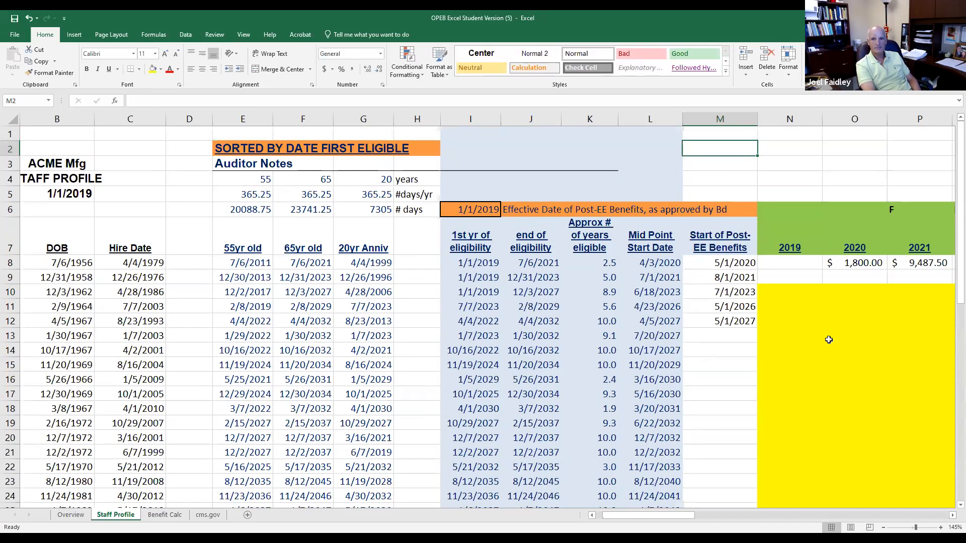
{"action": "key", "text": "Down"}
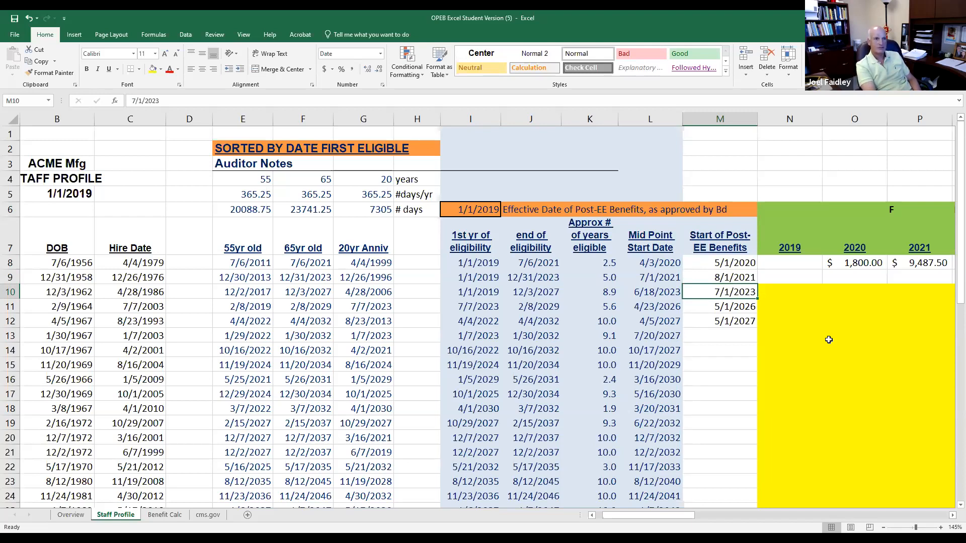
- Examine the first employee's 2020 and 2021 benefit costs in row 8 against the benefit start date in M8
{"action": "key", "text": "Up"}
{"action": "key", "text": "Up"}
{"action": "key", "text": "Right"}
{"action": "key", "text": "Right"}
{"action": "key", "text": "Right"}
{"action": "key", "text": "Right"}
{"action": "key", "text": "Right"}
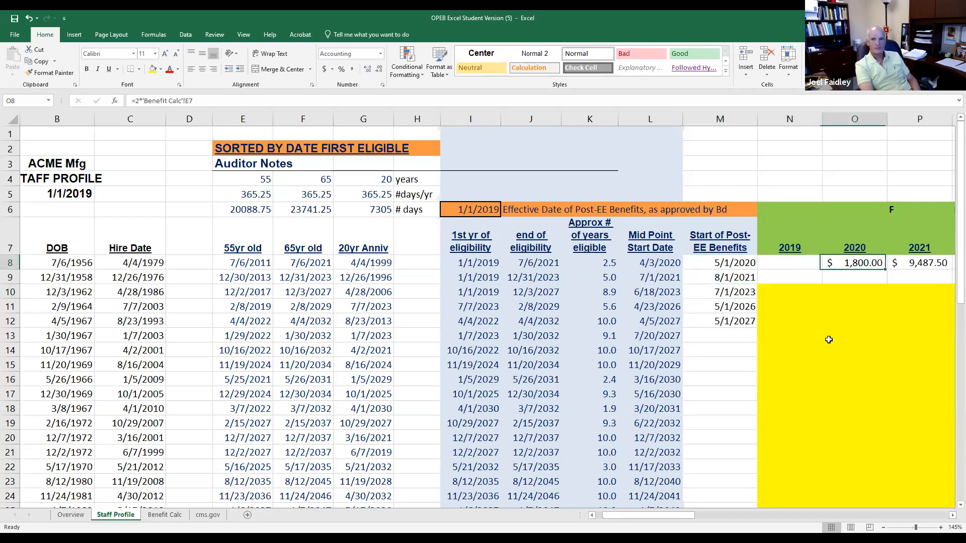
{"action": "key", "text": "Right"}
{"action": "key", "text": "Right"}
{"action": "key", "text": "Right"}
{"action": "key", "text": "Left"}
{"action": "key", "text": "Left"}
{"action": "key", "text": "Left"}
{"action": "key", "text": "Left"}
{"action": "key", "text": "Left"}
{"action": "key", "text": "Left"}
{"action": "key", "text": "Left"}
{"action": "key", "text": "Left"}
{"action": "key", "text": "Left"}
{"action": "key", "text": "Left"}
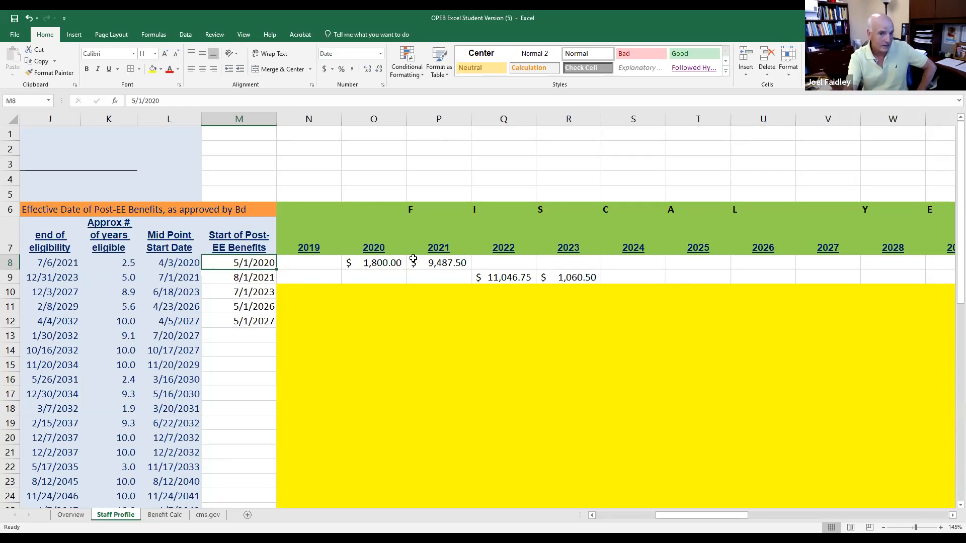
- Enter the first employee's 2020 cost in O8 as =2*'Benefit Calc'!E7, two months at the 2020 monthly cost
{"action": "left_click", "coordinate": [385, 264]}
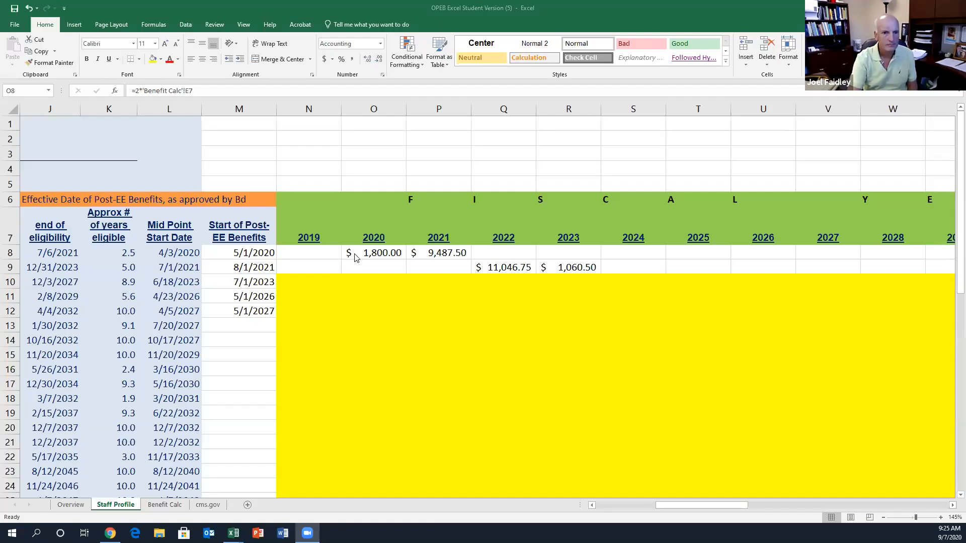
{"action": "left_click", "coordinate": [392, 256]}
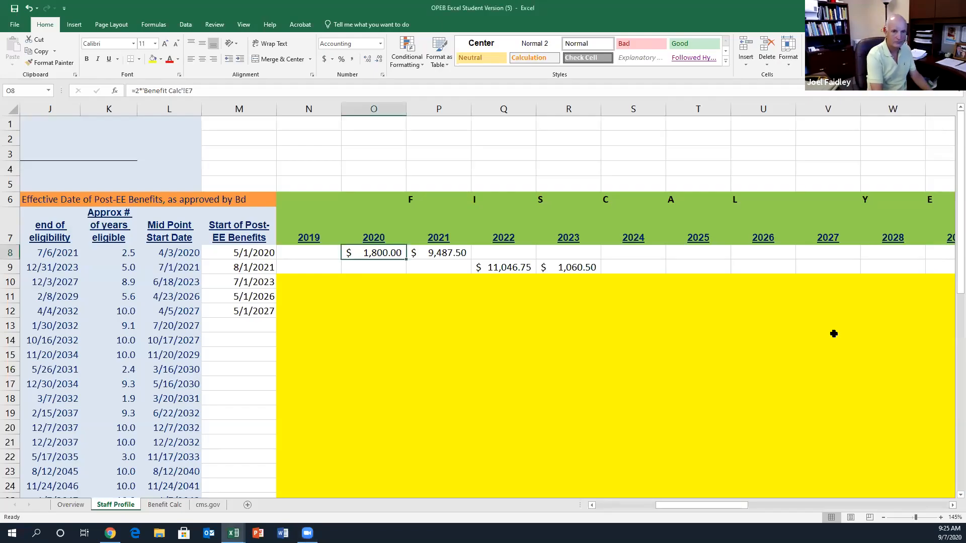
{"action": "type", "text": "=2*"}
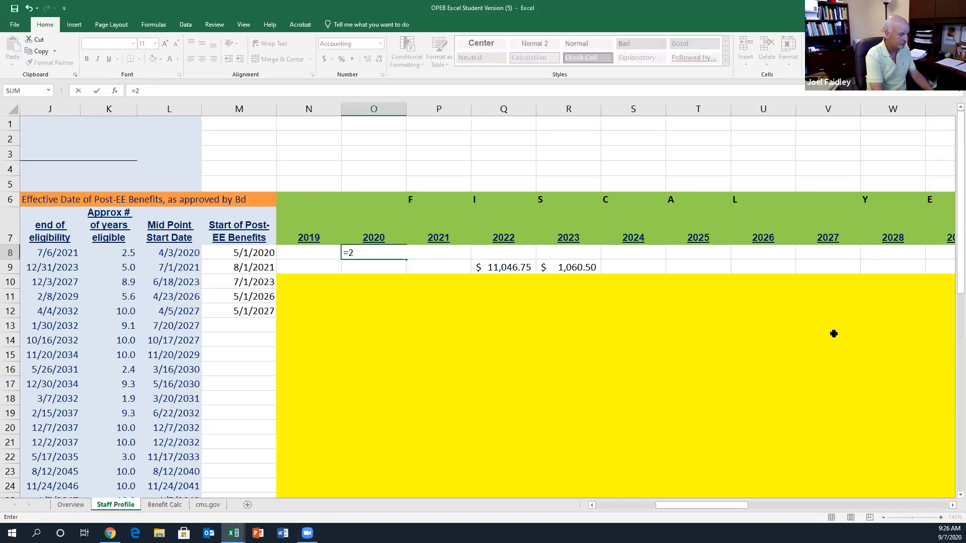
{"action": "left_click", "coordinate": [151, 504]}
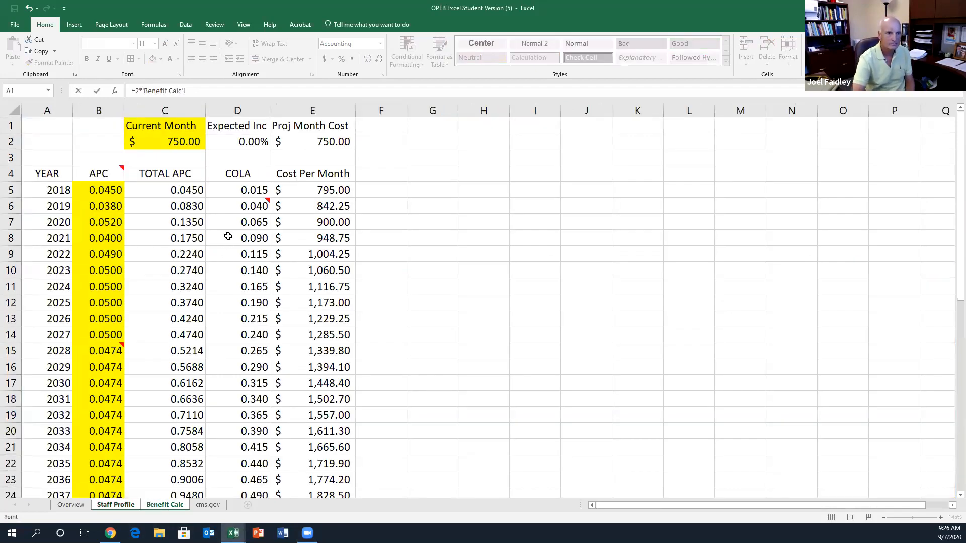
{"action": "left_click", "coordinate": [321, 226]}
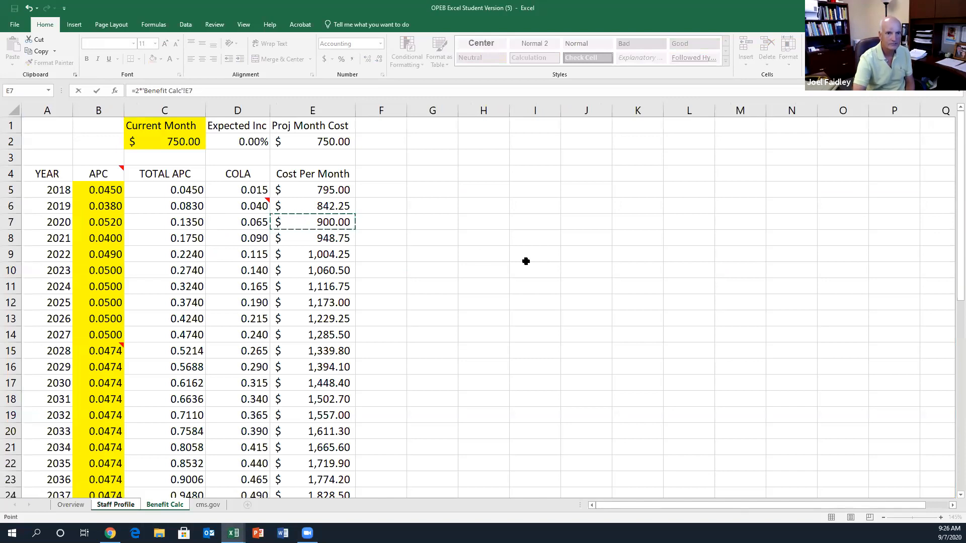
{"action": "key", "text": "Return"}
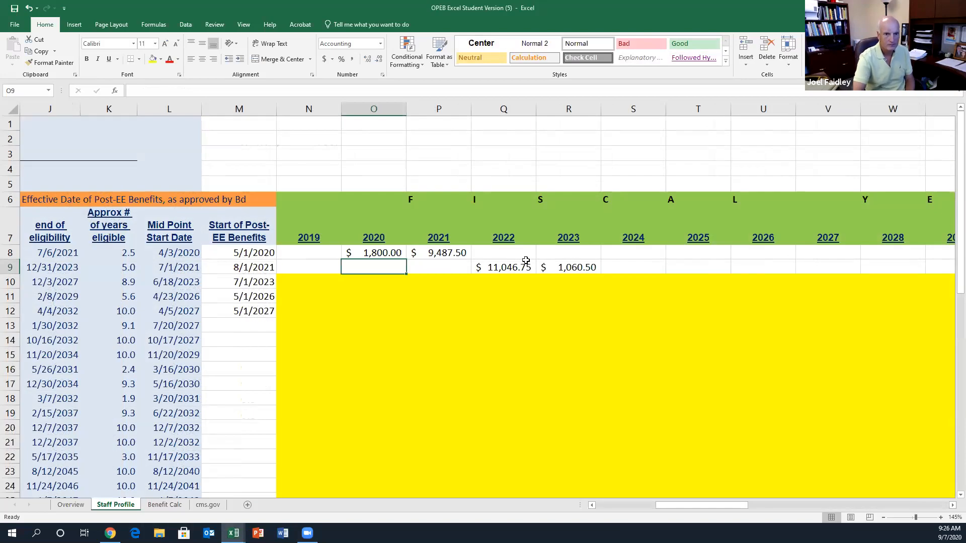
- Enter the first employee's 2021 cost in P8 as =10*'Benefit Calc'!E8, ten months at the 2021 monthly cost
{"action": "key", "text": "Up"}
{"action": "key", "text": "Right"}
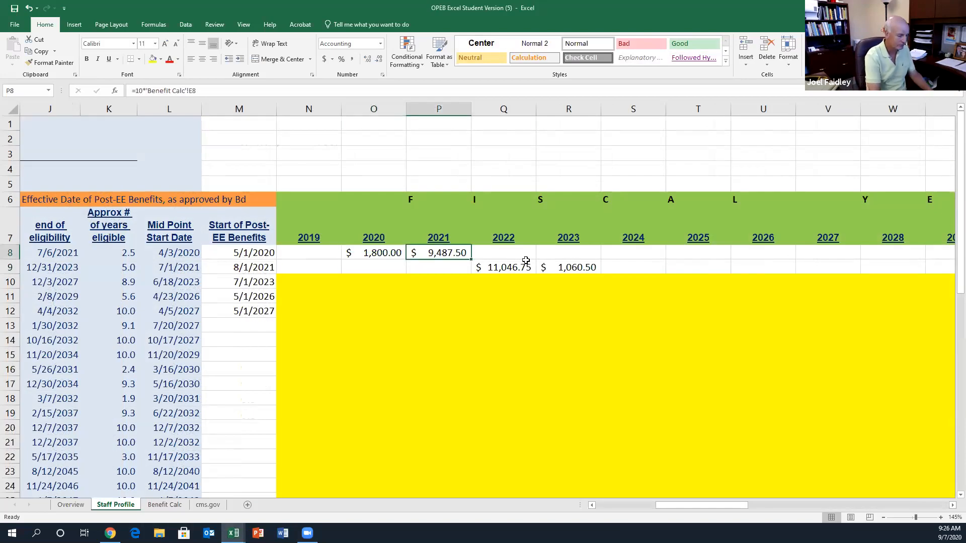
{"action": "type", "text": "=10*"}
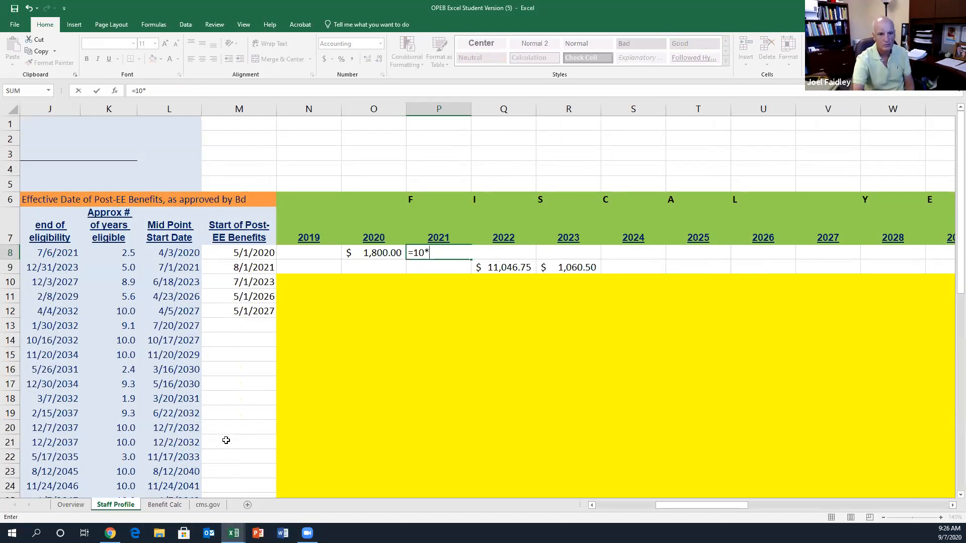
{"action": "left_click", "coordinate": [171, 505]}
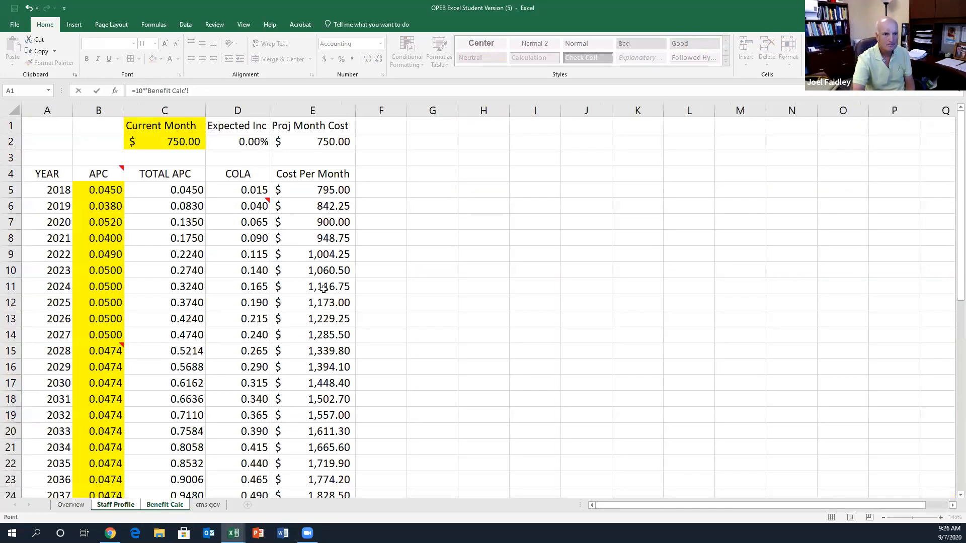
{"action": "left_click", "coordinate": [324, 240]}
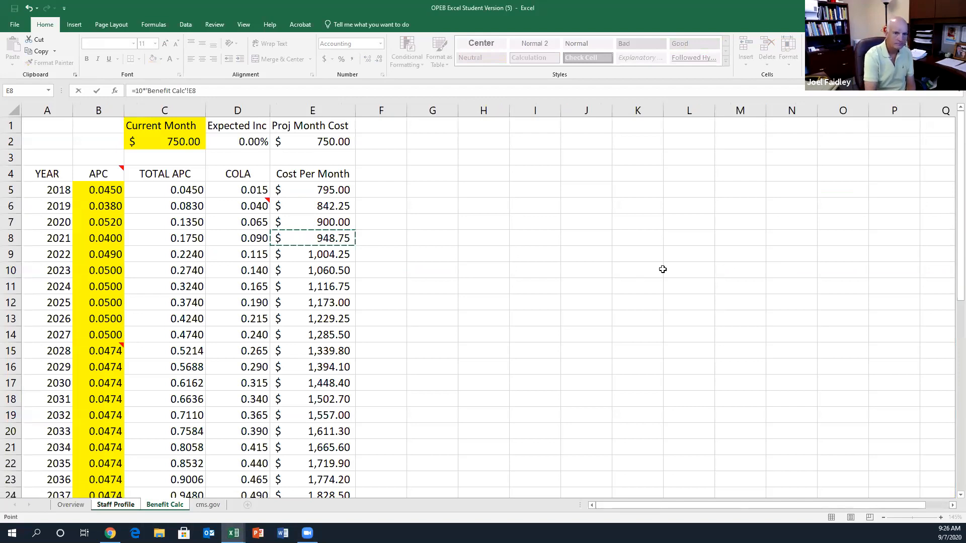
{"action": "key", "text": "Return"}
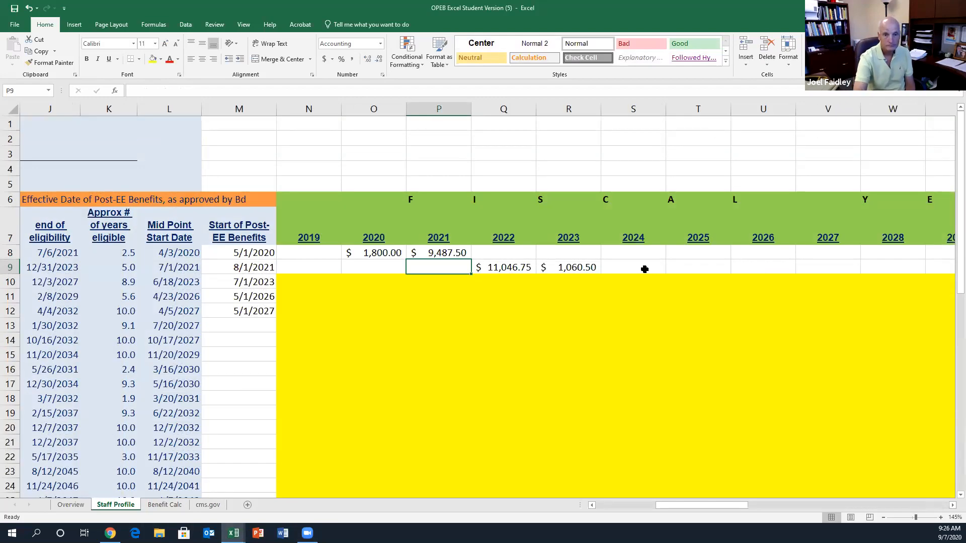
- Follow row 8 across to compare the first employee's Employee Total with the Check Figures and Variance columns
{"action": "key", "text": "Up"}
{"action": "key", "text": "Right"}
{"action": "key", "text": "Right"}
{"action": "key", "text": "Right"}
{"action": "key", "text": "Right"}
{"action": "key", "text": "Right"}
{"action": "key", "text": "Right"}
{"action": "key", "text": "Right"}
{"action": "key", "text": "Right"}
{"action": "key", "text": "Right"}
{"action": "key", "text": "Right"}
{"action": "key", "text": "Right"}
{"action": "key", "text": "Right"}
{"action": "key", "text": "Right"}
{"action": "key", "text": "Right"}
{"action": "key", "text": "Right"}
{"action": "key", "text": "Right"}
{"action": "key", "text": "Right"}
{"action": "key", "text": "Right"}
{"action": "key", "text": "Right"}
{"action": "key", "text": "Right"}
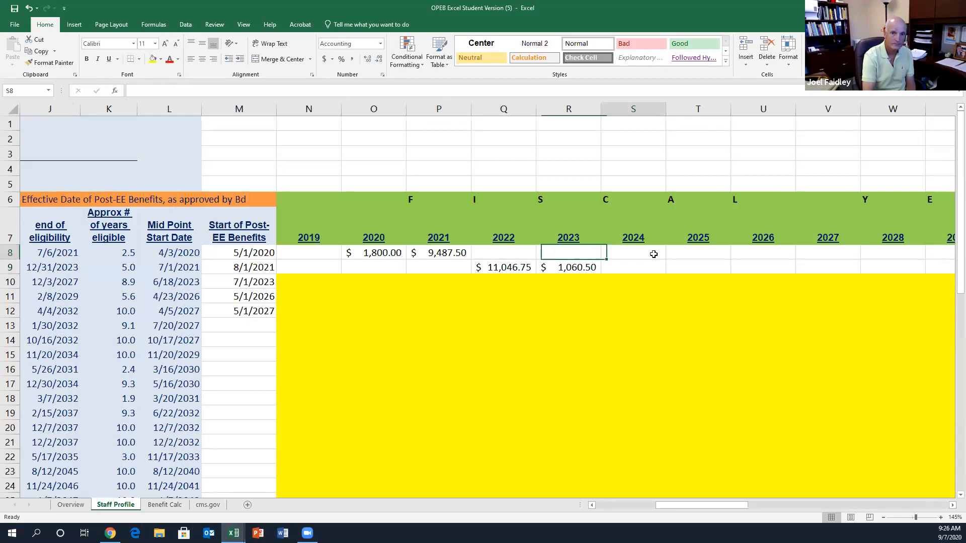
{"action": "key", "text": "Right"}
{"action": "key", "text": "Right"}
{"action": "key", "text": "Right"}
{"action": "key", "text": "Right"}
{"action": "key", "text": "Right"}
{"action": "key", "text": "Right"}
{"action": "key", "text": "Right"}
{"action": "key", "text": "Right"}
{"action": "key", "text": "Right"}
{"action": "key", "text": "Right"}
{"action": "key", "text": "Right"}
{"action": "key", "text": "Right"}
{"action": "key", "text": "Left"}
{"action": "key", "text": "Left"}
{"action": "key", "text": "Left"}
{"action": "key", "text": "Left"}
{"action": "key", "text": "Left"}
{"action": "key", "text": "Left"}
{"action": "key", "text": "Left"}
{"action": "key", "text": "Left"}
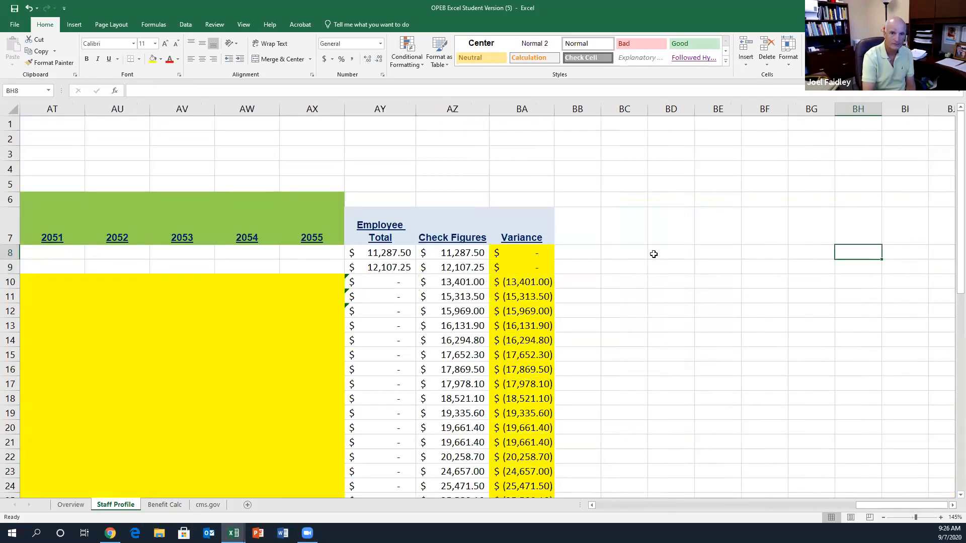
{"action": "key", "text": "Left"}
{"action": "key", "text": "Left"}
{"action": "key", "text": "Right"}
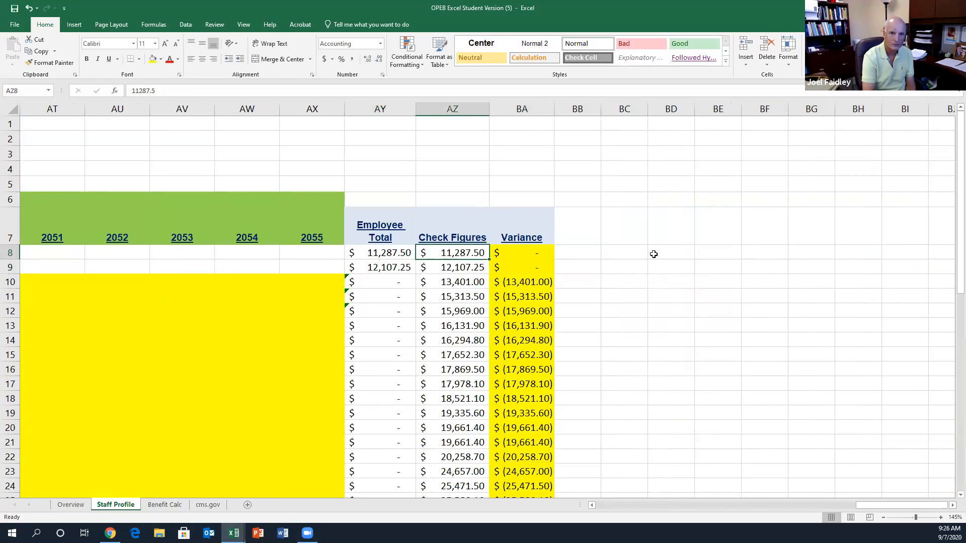
- Check the second employee's variance, and follow row 9 back to compare the yearly benefit costs with the eligibility and benefit start dates
{"action": "key", "text": "Right"}
{"action": "key", "text": "Down"}
{"action": "key", "text": "Left"}
{"action": "key", "text": "Left"}
{"action": "key", "text": "Left"}
{"action": "key", "text": "Left"}
{"action": "key", "text": "Left"}
{"action": "key", "text": "Left"}
{"action": "key", "text": "Left"}
{"action": "key", "text": "Left"}
{"action": "key", "text": "Left"}
{"action": "key", "text": "Left"}
{"action": "key", "text": "Left"}
{"action": "key", "text": "Left"}
{"action": "key", "text": "Left"}
{"action": "key", "text": "Left"}
{"action": "key", "text": "Left"}
{"action": "key", "text": "Left"}
{"action": "key", "text": "Left"}
{"action": "key", "text": "Left"}
{"action": "key", "text": "Left"}
{"action": "key", "text": "Left"}
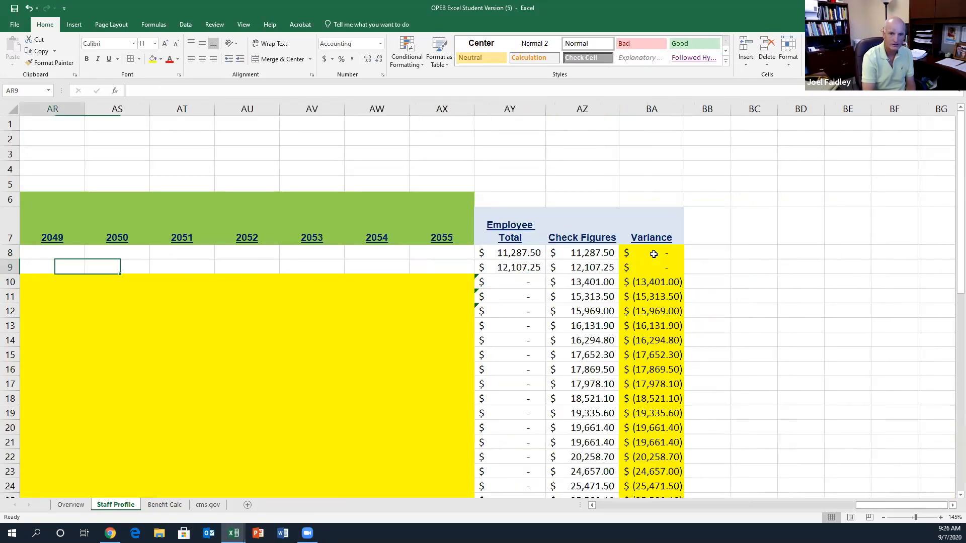
{"action": "key", "text": "Left"}
{"action": "key", "text": "Left"}
{"action": "key", "text": "Left"}
{"action": "key", "text": "Left"}
{"action": "key", "text": "Left"}
{"action": "key", "text": "Left"}
{"action": "key", "text": "Left"}
{"action": "key", "text": "Left"}
{"action": "key", "text": "Left"}
{"action": "key", "text": "Left"}
{"action": "key", "text": "Left"}
{"action": "key", "text": "Left"}
{"action": "key", "text": "Left"}
{"action": "key", "text": "Left"}
{"action": "key", "text": "Left"}
{"action": "key", "text": "Left"}
{"action": "key", "text": "Left"}
{"action": "key", "text": "Left"}
{"action": "key", "text": "Left"}
{"action": "key", "text": "Left"}
{"action": "key", "text": "Right"}
{"action": "key", "text": "Right"}
{"action": "key", "text": "Right"}
{"action": "key", "text": "Right"}
{"action": "key", "text": "Right"}
{"action": "key", "text": "Right"}
{"action": "key", "text": "Right"}
{"action": "key", "text": "Right"}
{"action": "key", "text": "Right"}
{"action": "key", "text": "Right"}
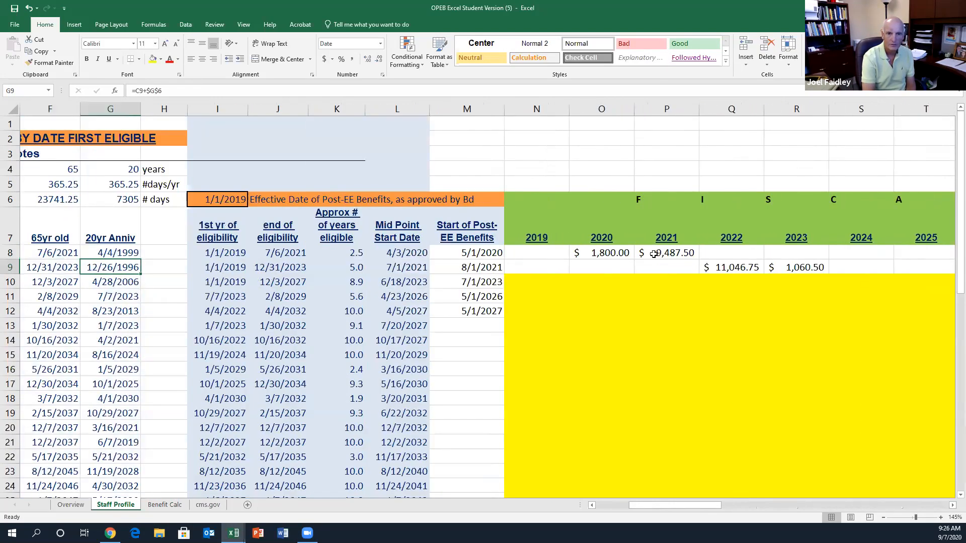
{"action": "key", "text": "Right"}
{"action": "key", "text": "Left"}
{"action": "key", "text": "Left"}
{"action": "key", "text": "Left"}
{"action": "key", "text": "Left"}
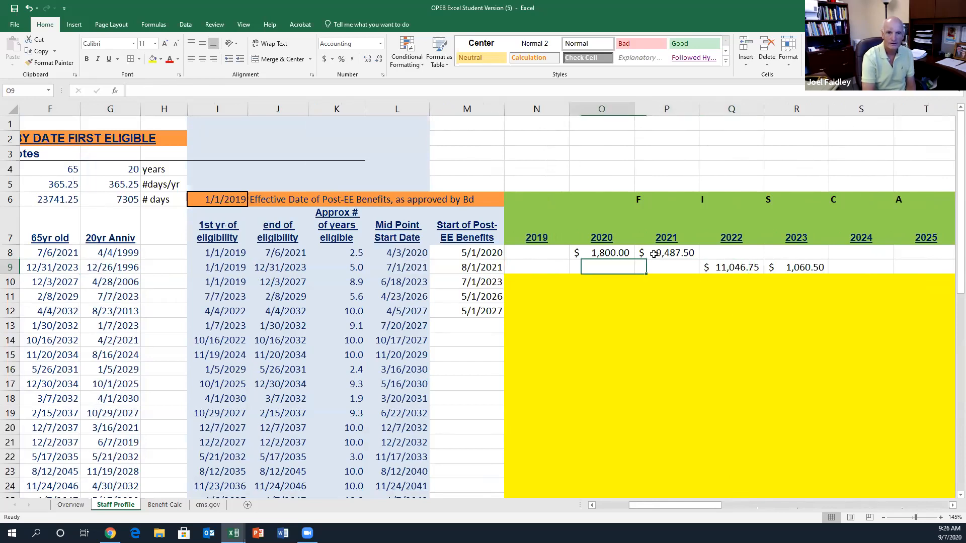